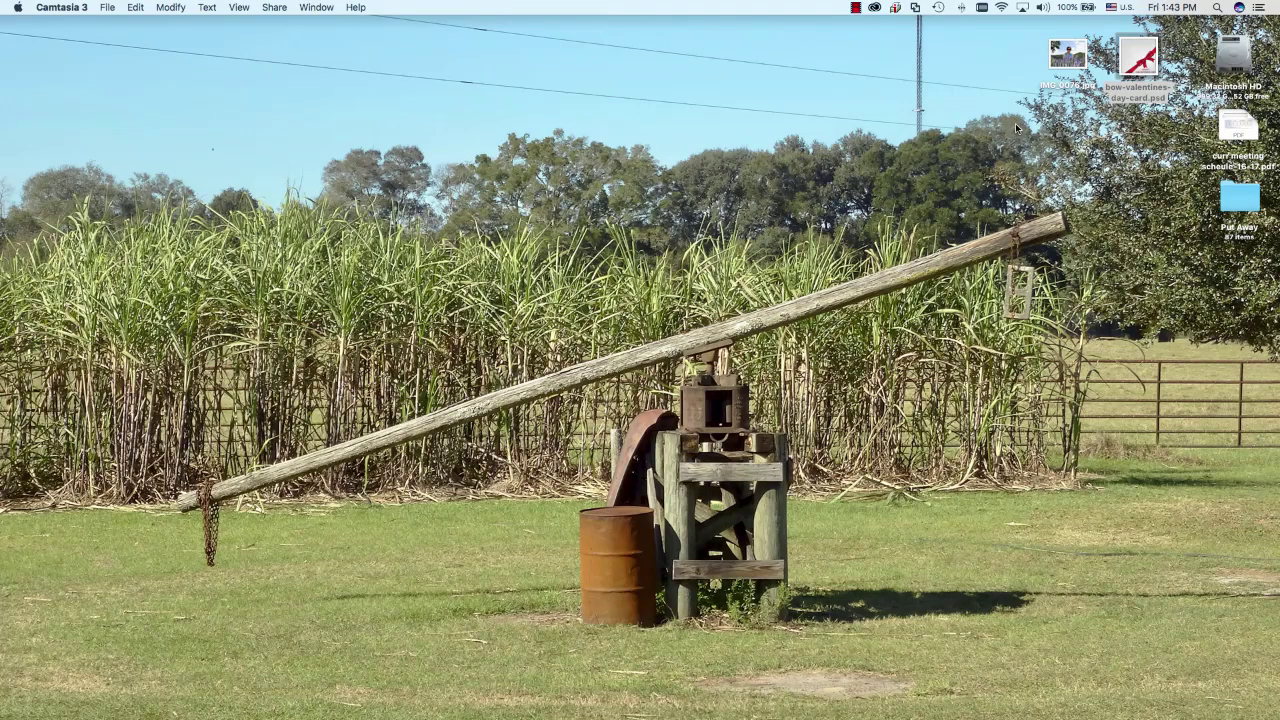
Move the bow-valentines-day-card.psd and IMG_0076.jpg icons lower on the desktop, side by side.
{"action": "left_click_drag", "start_coordinate": [1136, 58], "coordinate": [1134, 119]}
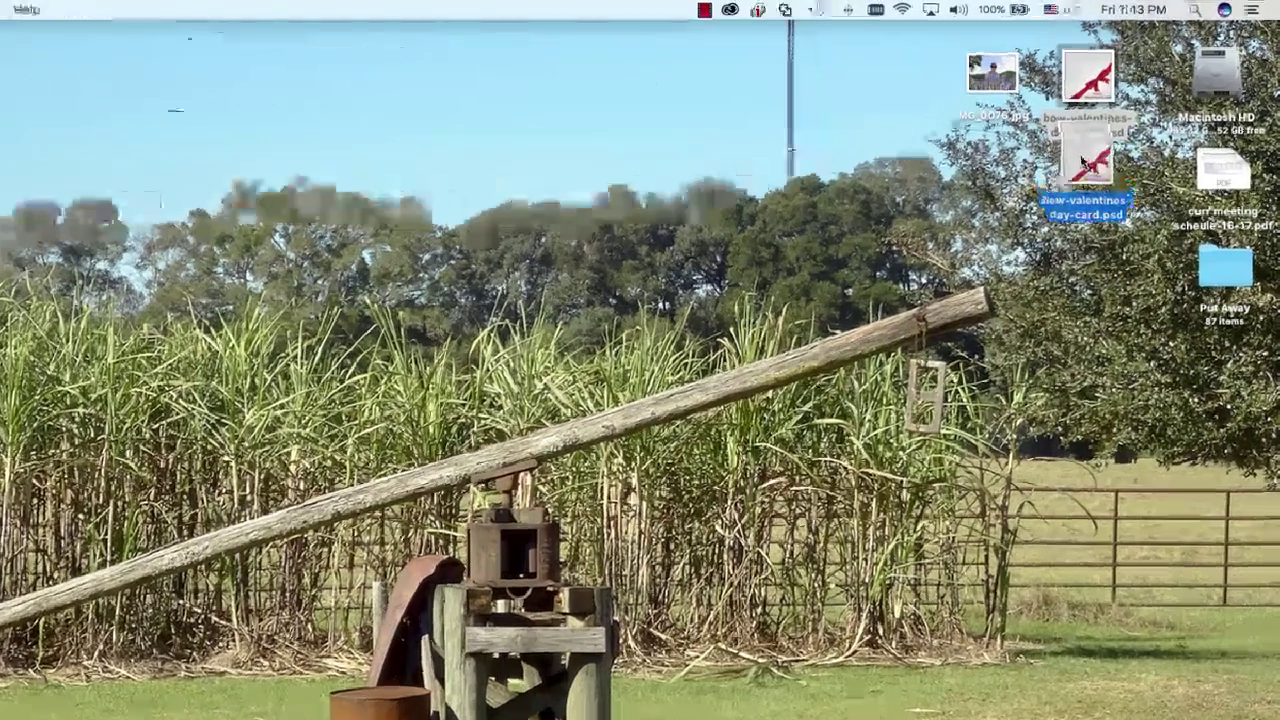
{"action": "left_click_drag", "start_coordinate": [1083, 160], "coordinate": [1085, 187]}
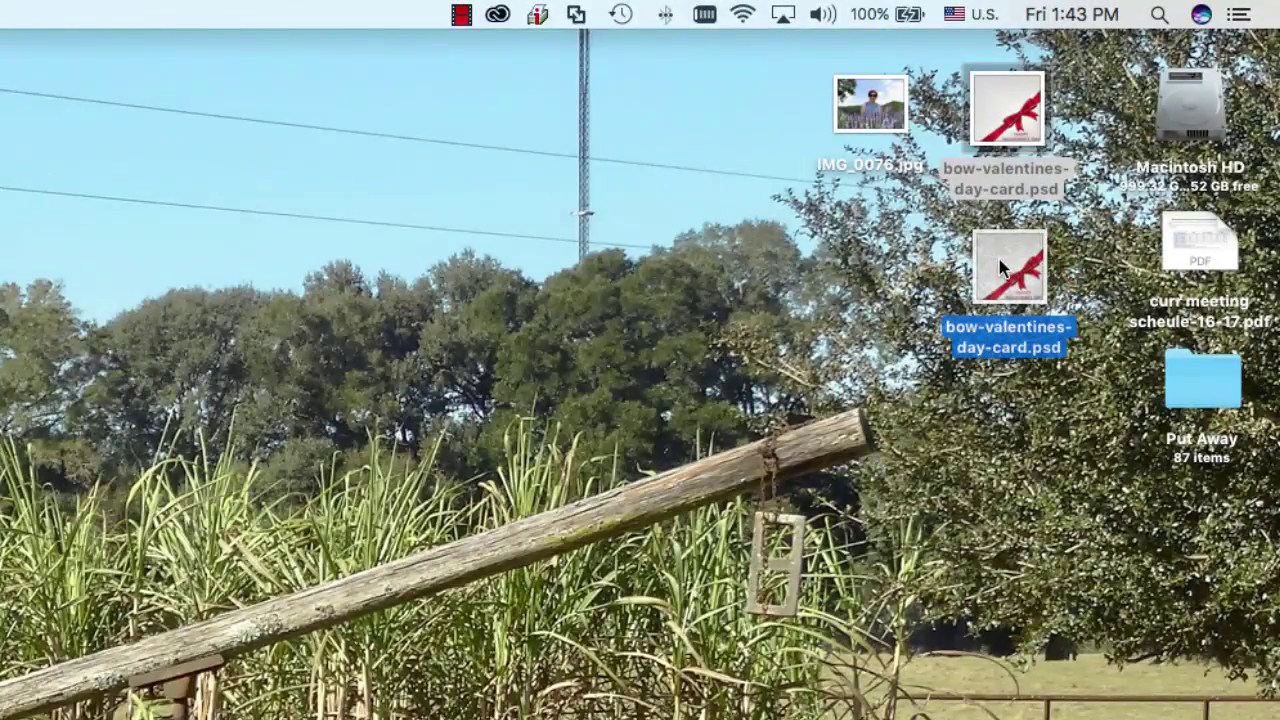
{"action": "left_click_drag", "start_coordinate": [1003, 268], "coordinate": [1006, 251]}
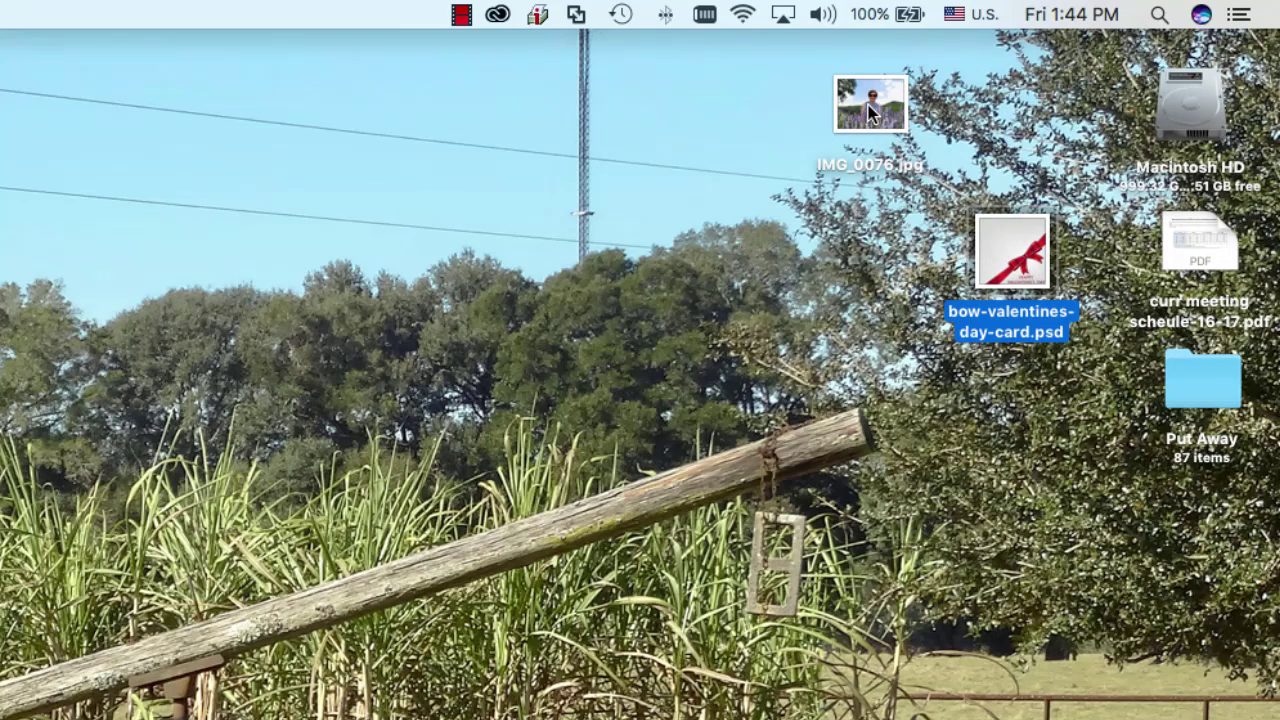
{"action": "left_click_drag", "start_coordinate": [869, 113], "coordinate": [860, 240]}
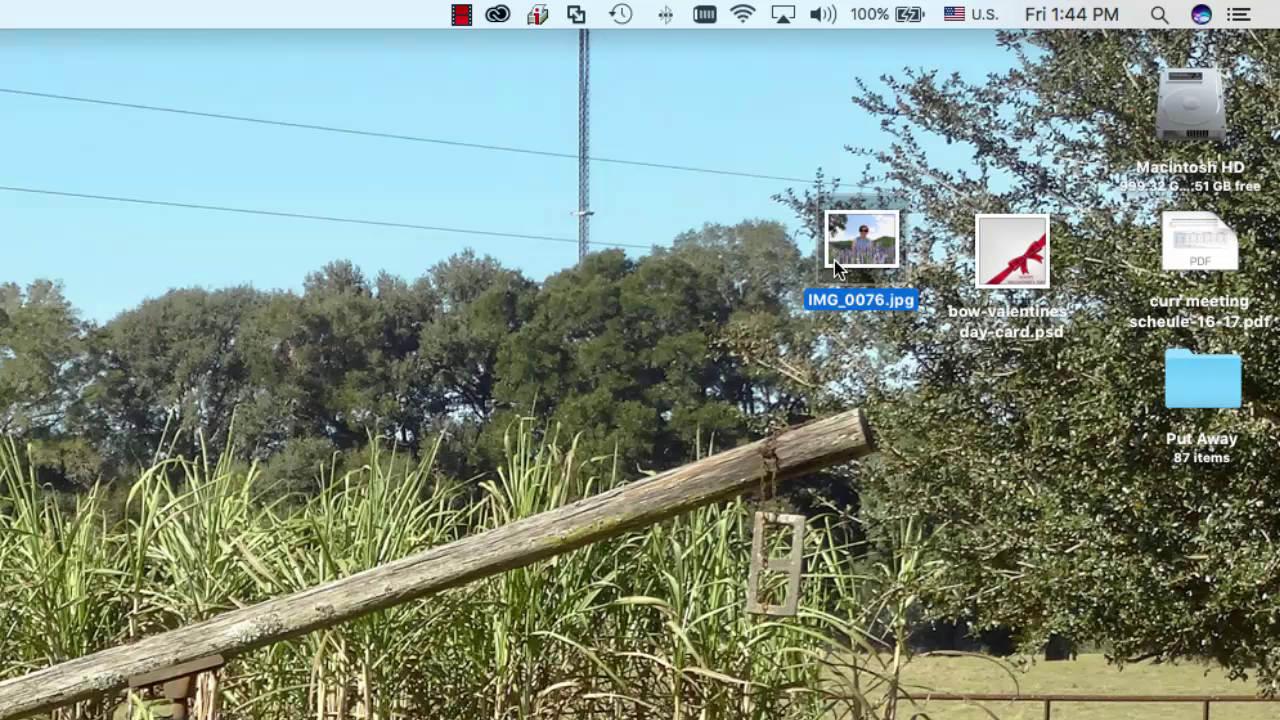
{"action": "left_click", "coordinate": [1009, 264]}
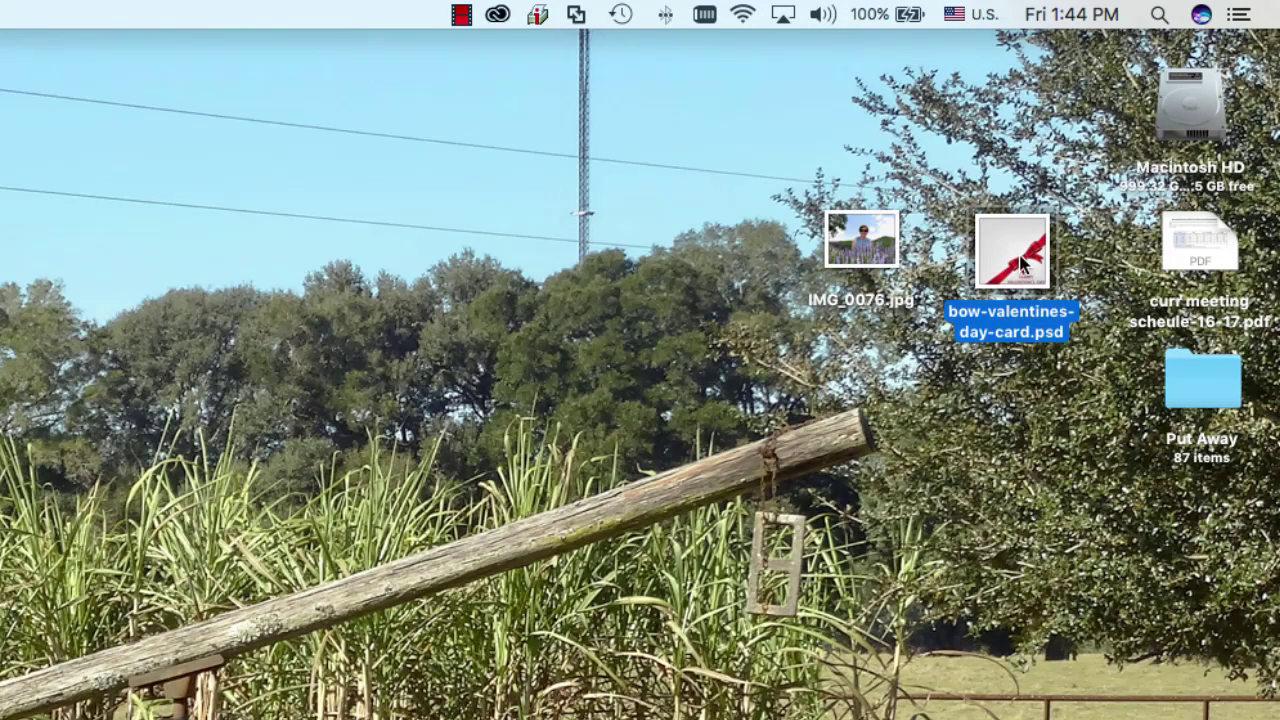
{"action": "left_click", "coordinate": [855, 246]}
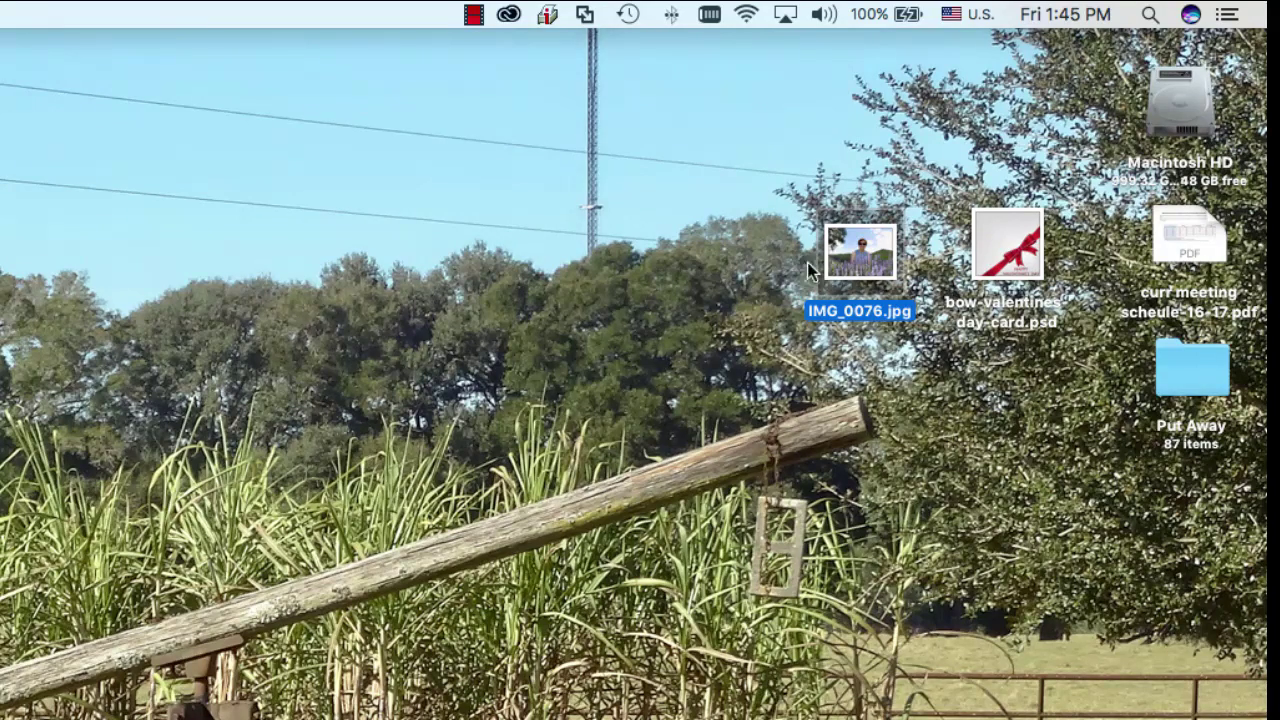
Open IMG_0076.jpg with Adobe Photoshop CC 2017.app from its context menu.
{"action": "right_click", "coordinate": [847, 257]}
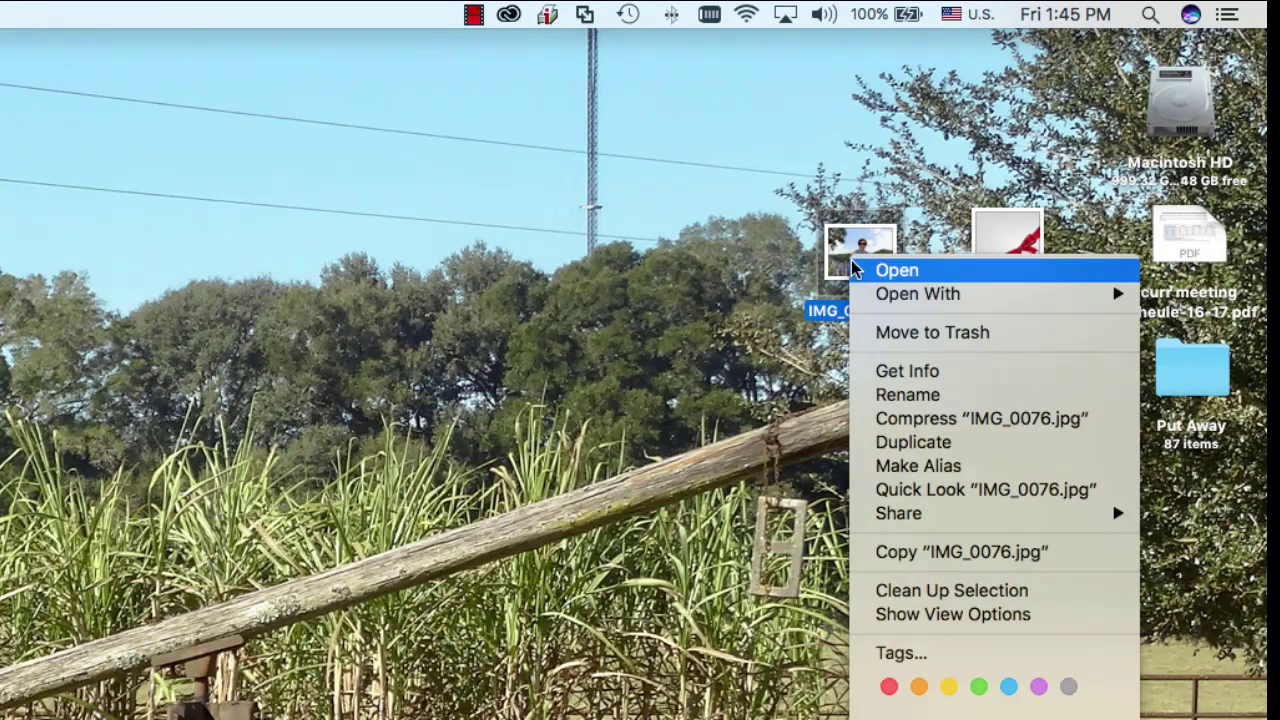
{"action": "mouse_move", "coordinate": [883, 292]}
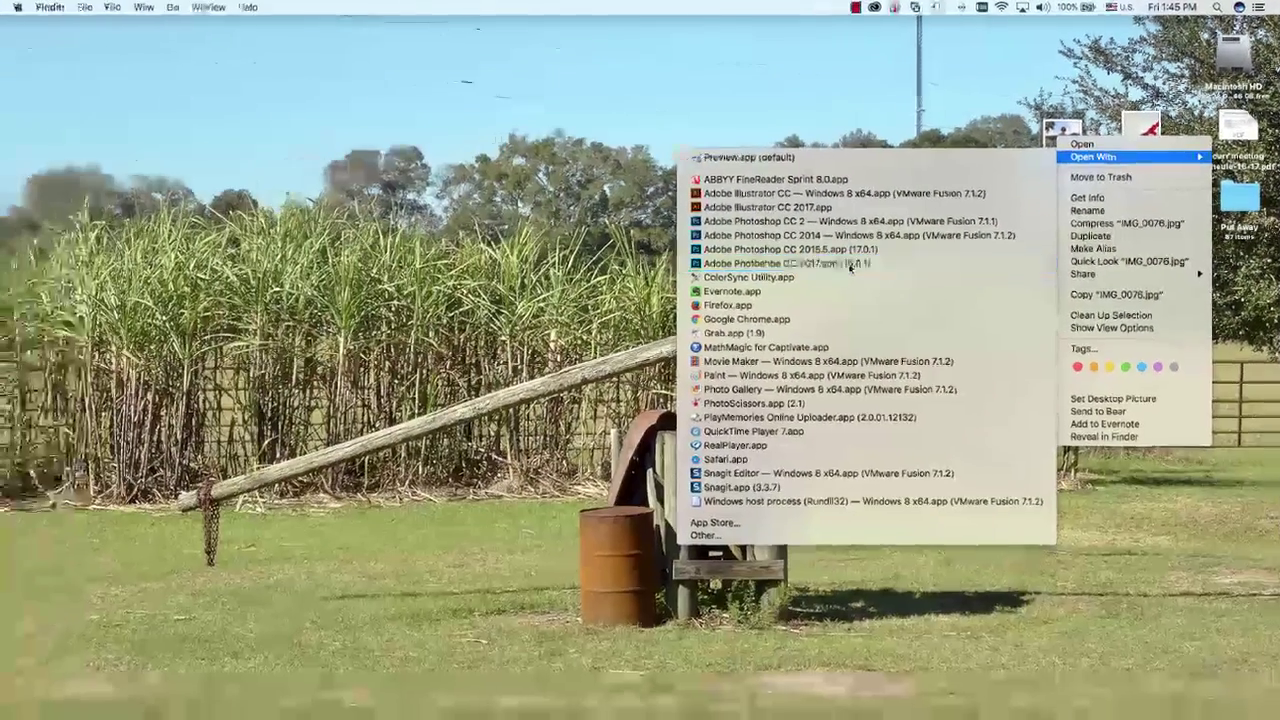
{"action": "left_click", "coordinate": [462, 496]}
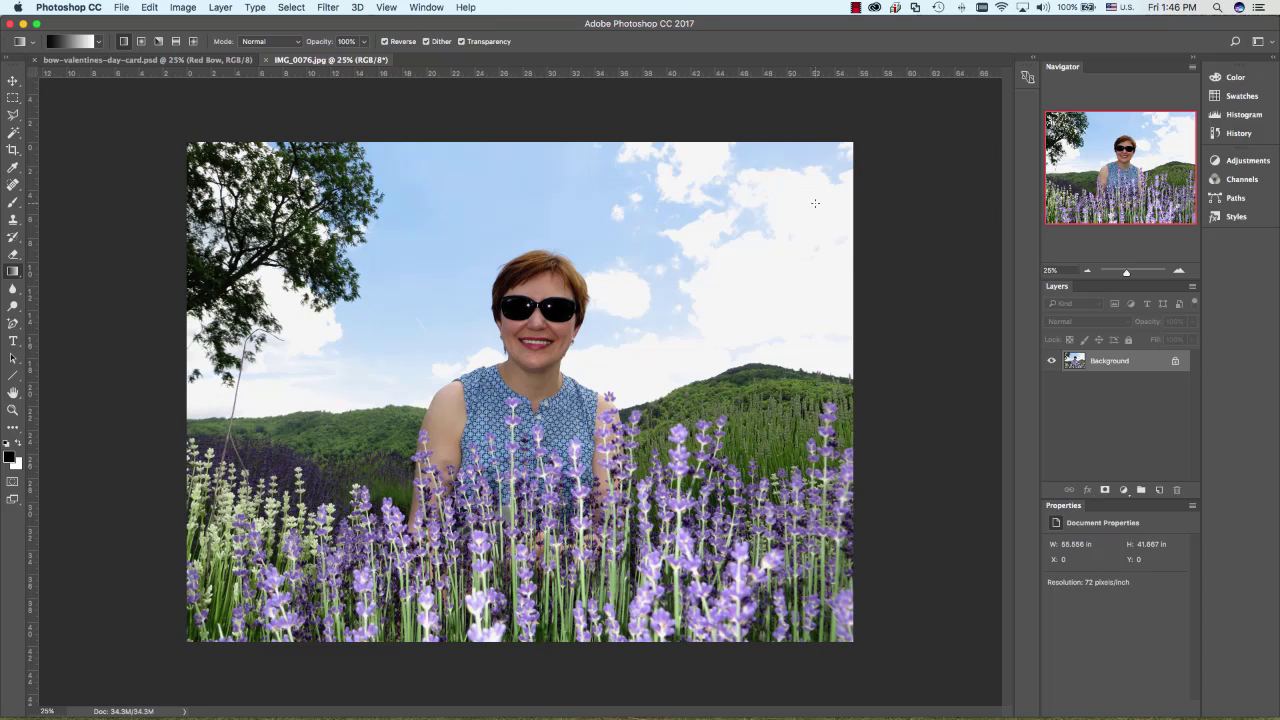
On the bow card, toggle Red Bow and Valentine Card visibility, leaving both layers shown.
{"action": "left_click", "coordinate": [128, 62]}
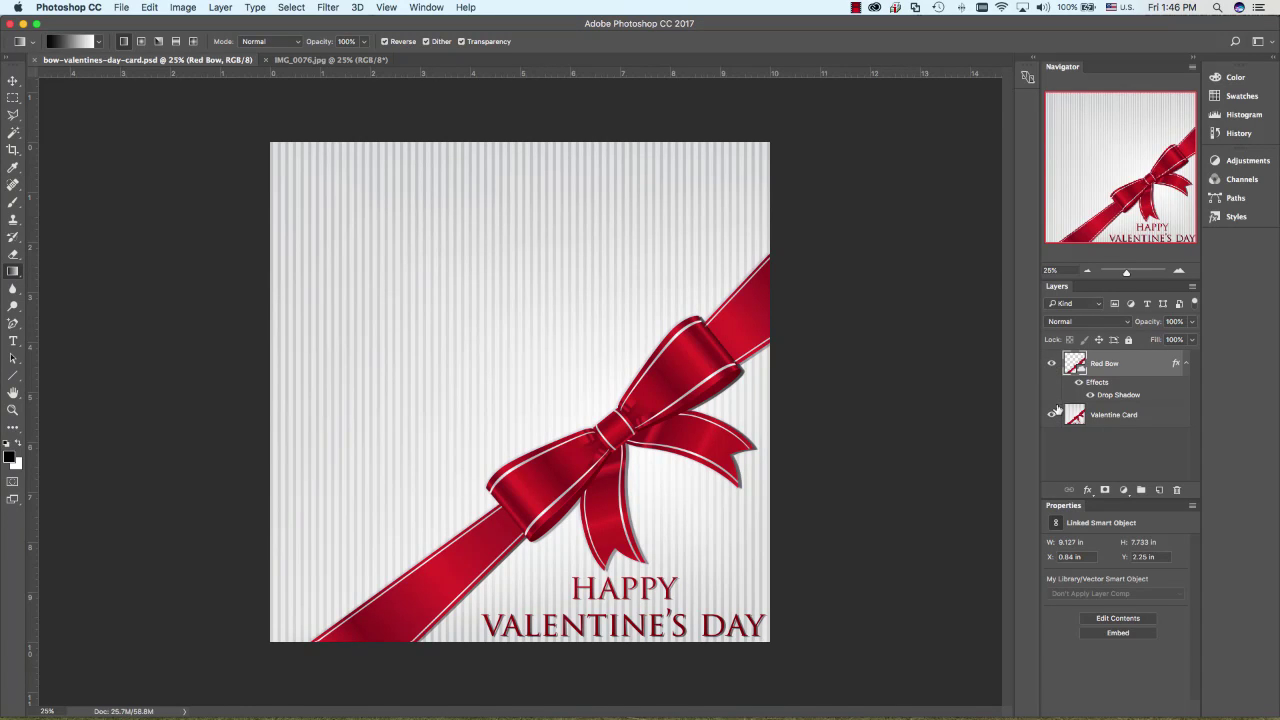
{"action": "left_click", "coordinate": [1051, 367]}
{"action": "left_click", "coordinate": [1051, 365]}
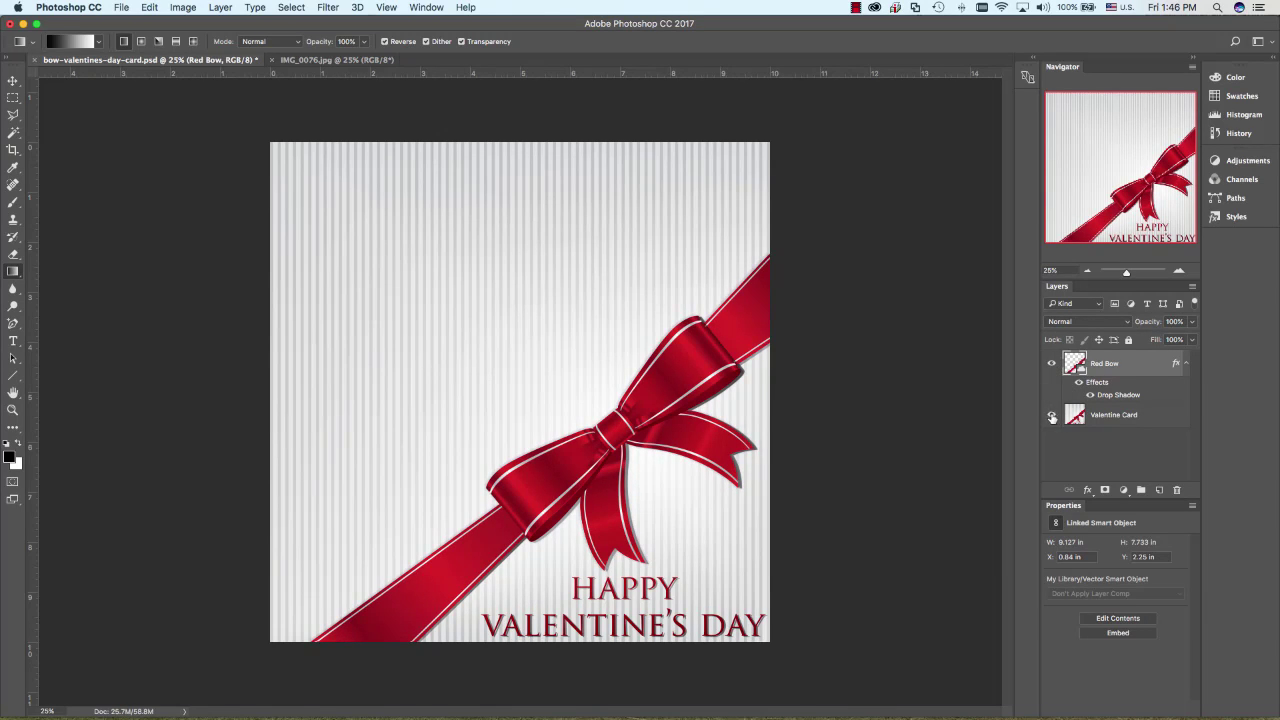
{"action": "left_click", "coordinate": [1051, 363]}
{"action": "left_click", "coordinate": [1051, 416]}
{"action": "left_click", "coordinate": [1051, 416]}
{"action": "left_click", "coordinate": [1052, 418]}
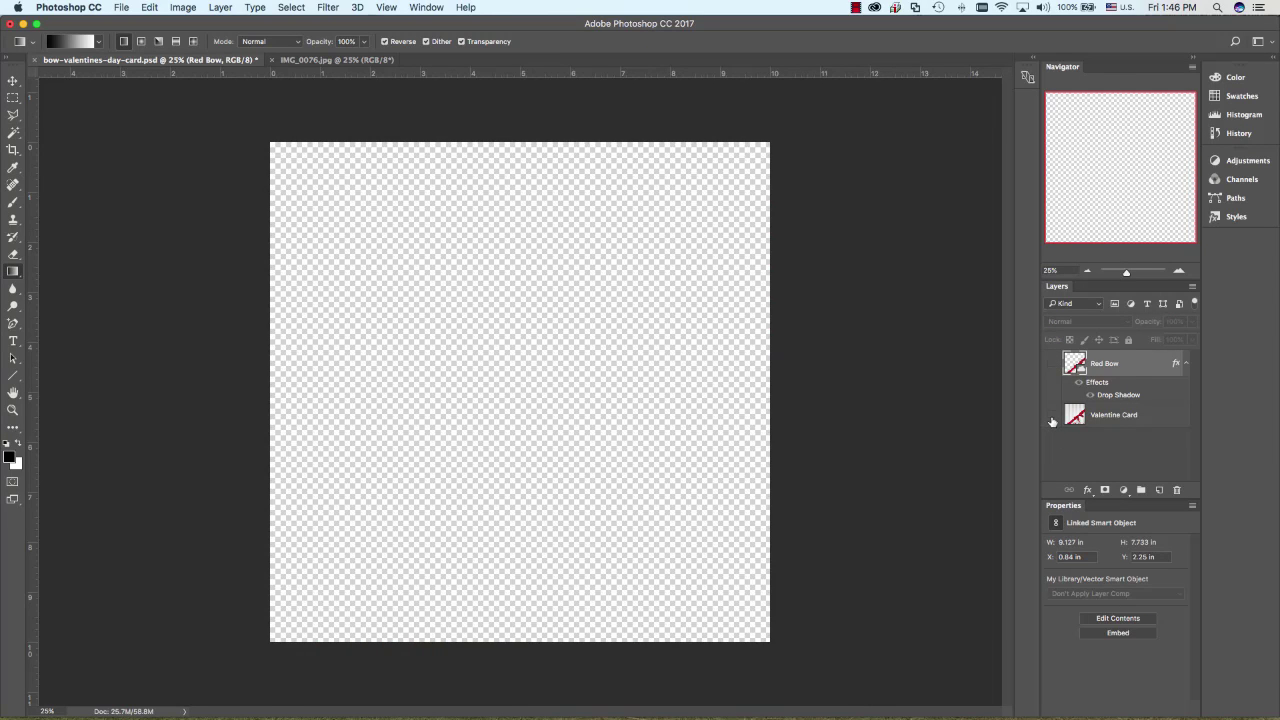
{"action": "left_click", "coordinate": [1052, 418]}
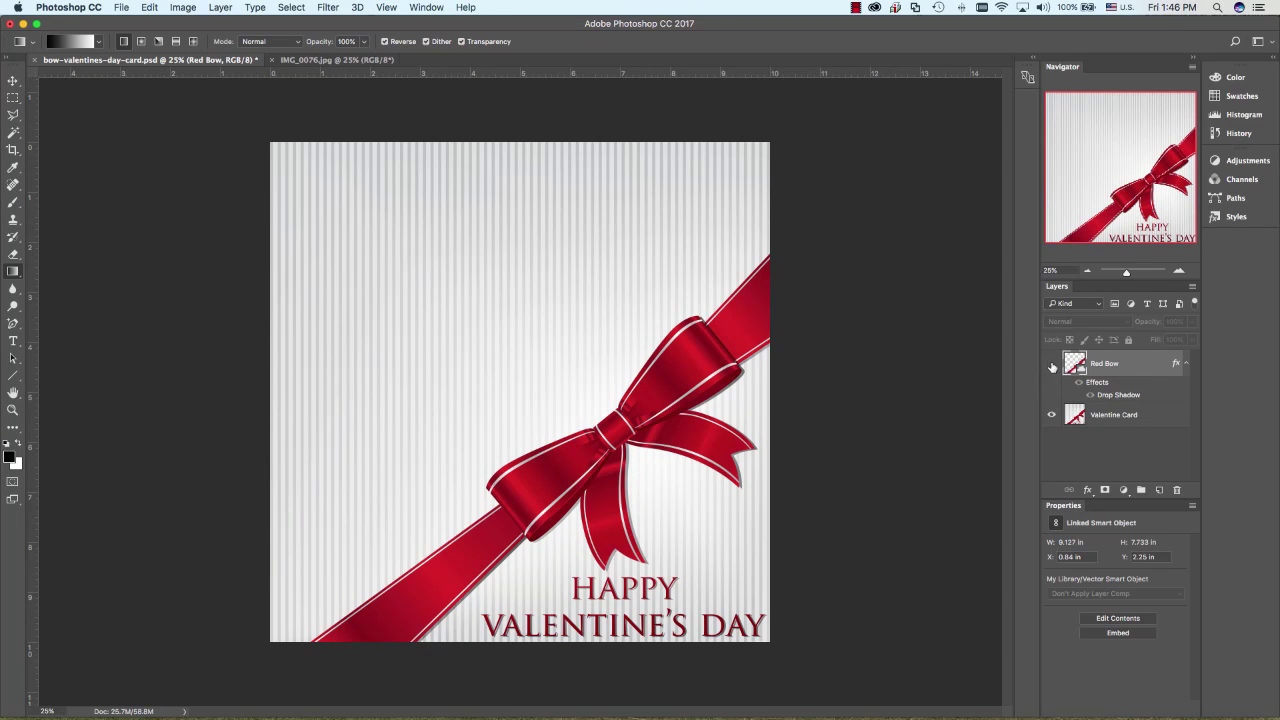
{"action": "left_click", "coordinate": [1052, 364]}
{"action": "left_click", "coordinate": [1052, 364]}
{"action": "left_click", "coordinate": [1052, 365]}
{"action": "left_click", "coordinate": [1052, 365]}
{"action": "left_click", "coordinate": [1052, 366]}
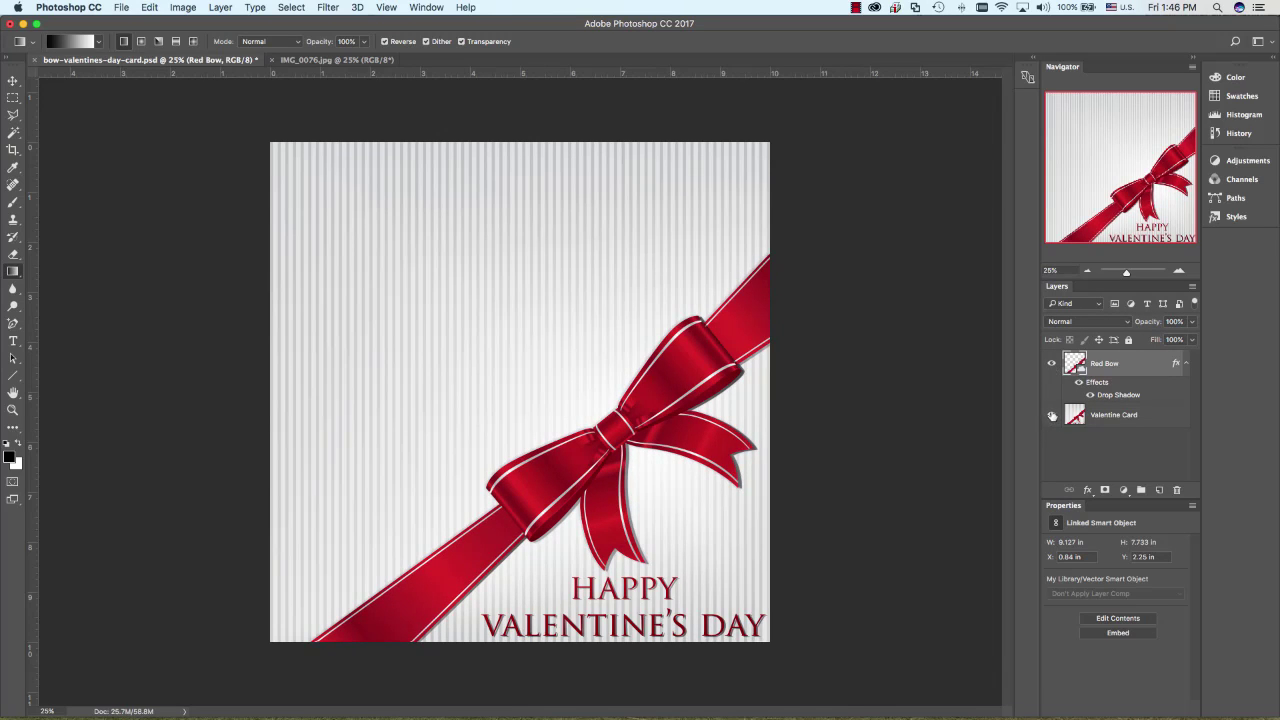
{"action": "left_click", "coordinate": [1052, 365]}
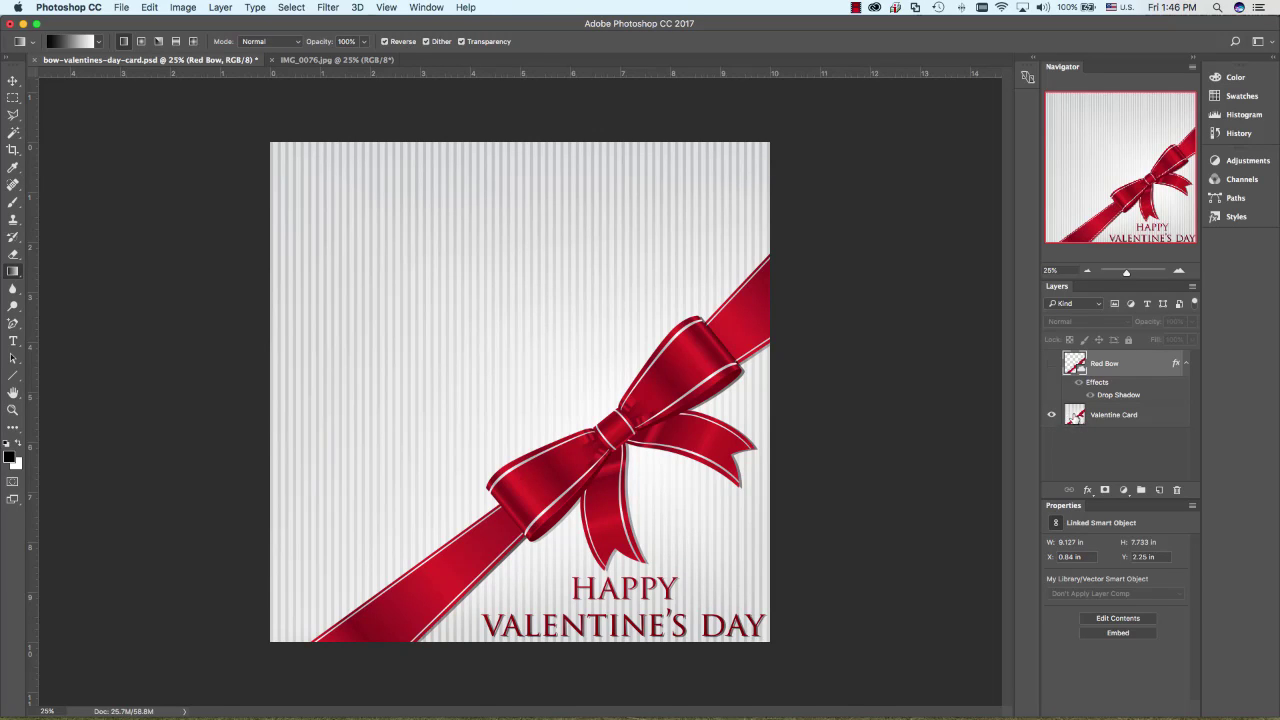
{"action": "left_click", "coordinate": [1051, 366]}
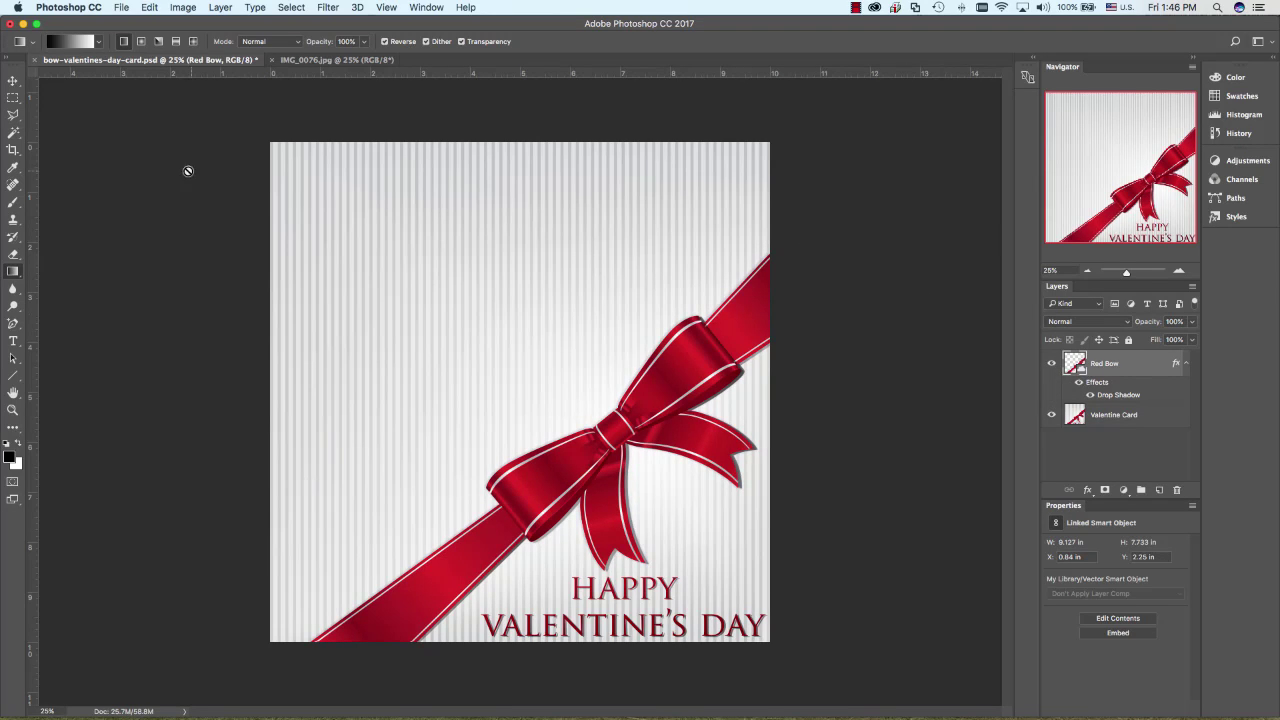
Close the bow card without saving and minimize Photoshop to show the desktop.
{"action": "left_click", "coordinate": [34, 61]}
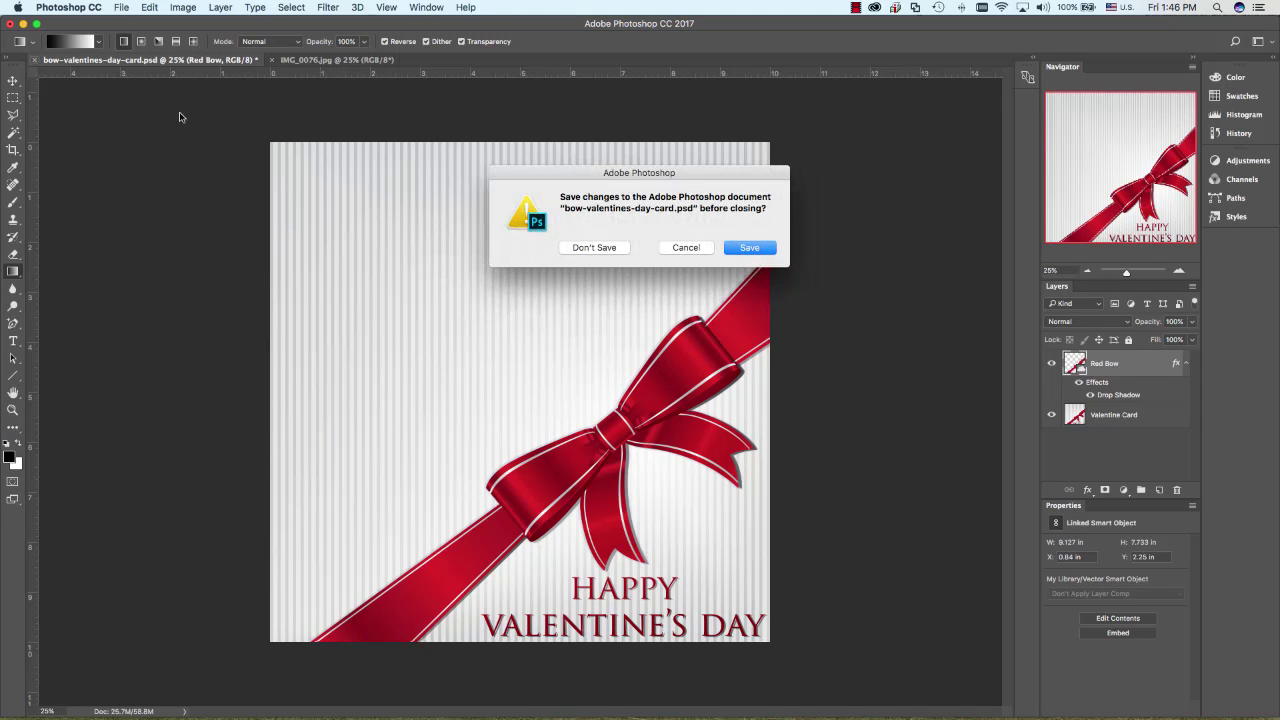
{"action": "left_click", "coordinate": [581, 247]}
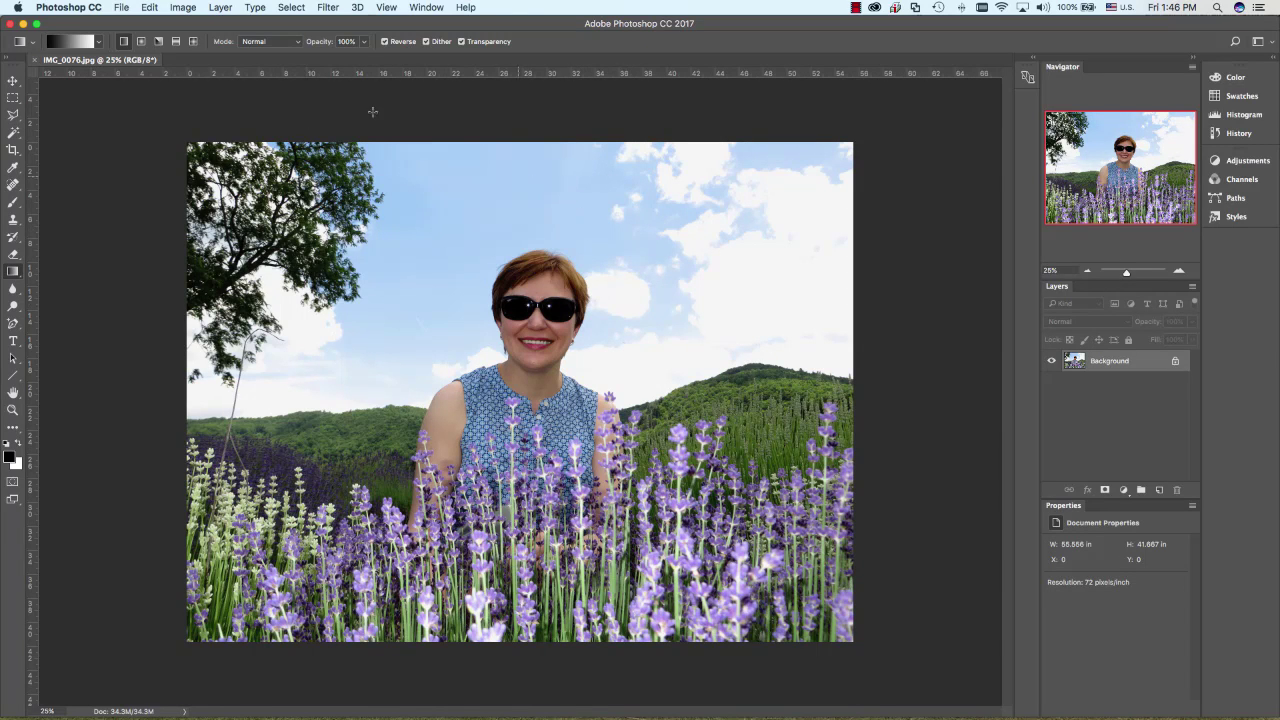
{"action": "left_click", "coordinate": [23, 24]}
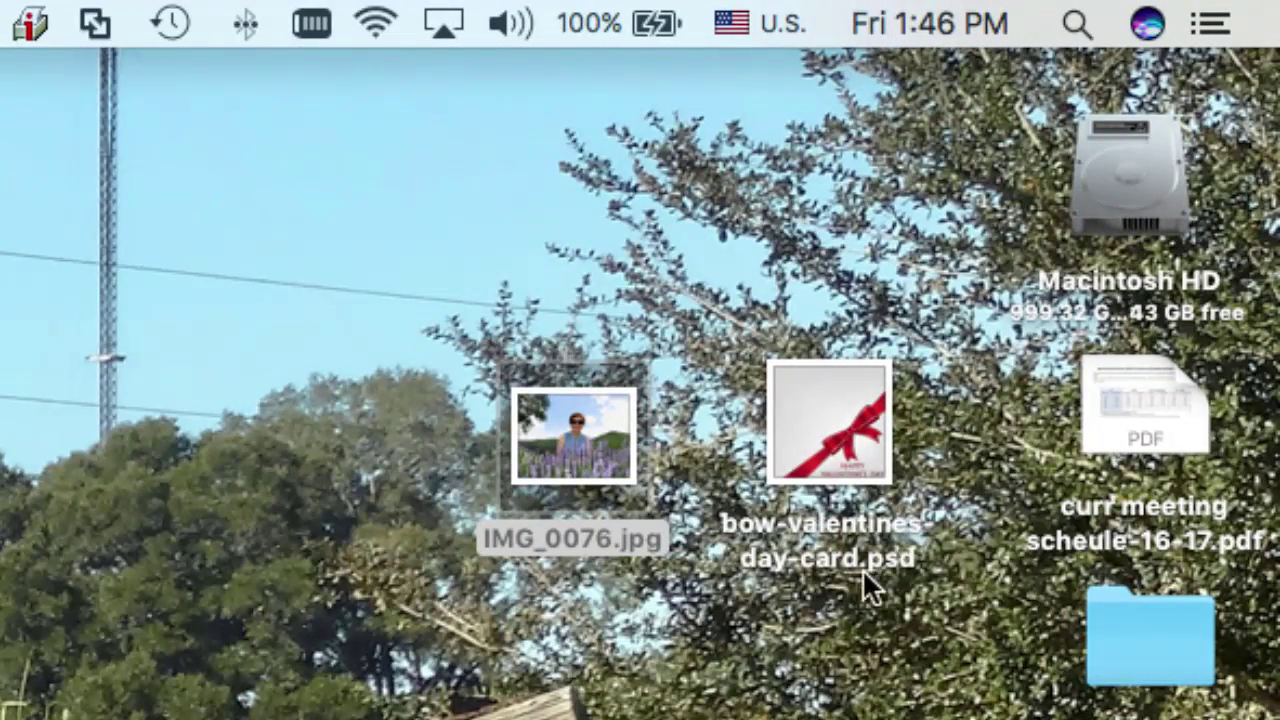
Open bow-valentines-day-card.psd from the desktop in Photoshop.
{"action": "left_click_drag", "start_coordinate": [890, 544], "coordinate": [871, 560]}
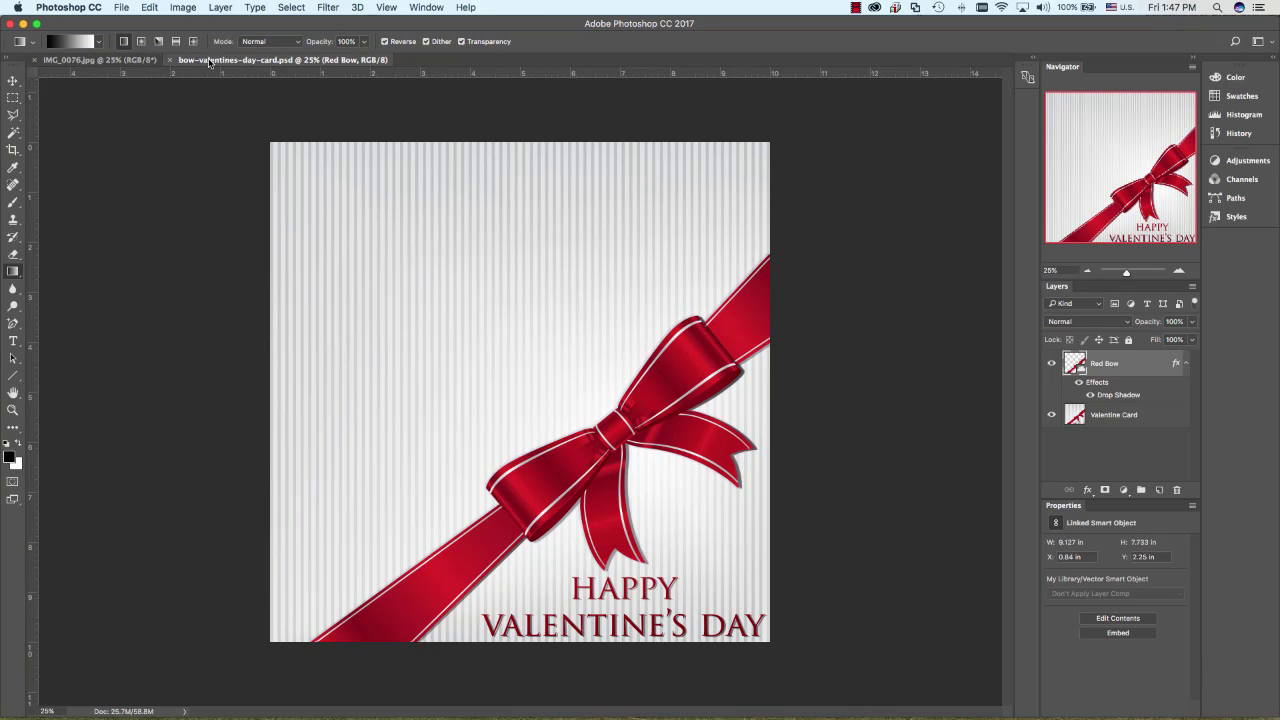
Switch to the IMG_0076.jpg lavender photo document.
{"action": "left_click", "coordinate": [95, 60]}
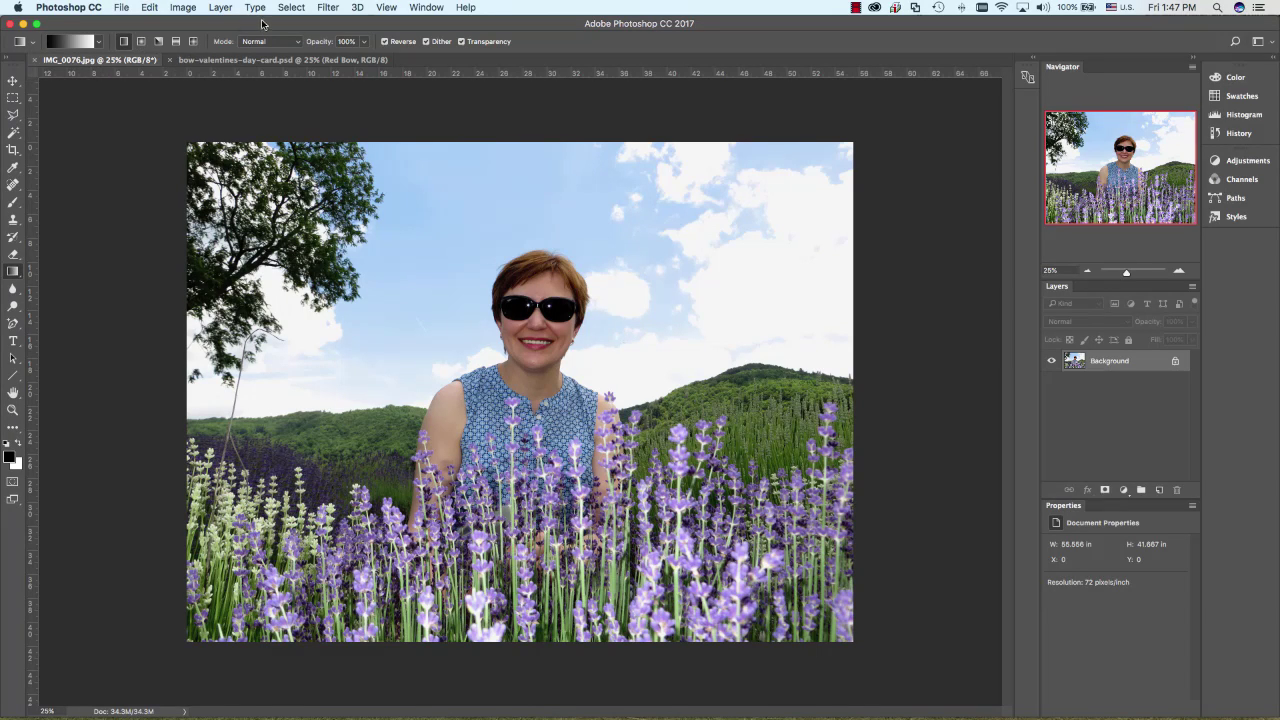
Select the entire lavender photo with Select > All and copy it with Edit > Copy.
{"action": "left_click", "coordinate": [290, 8]}
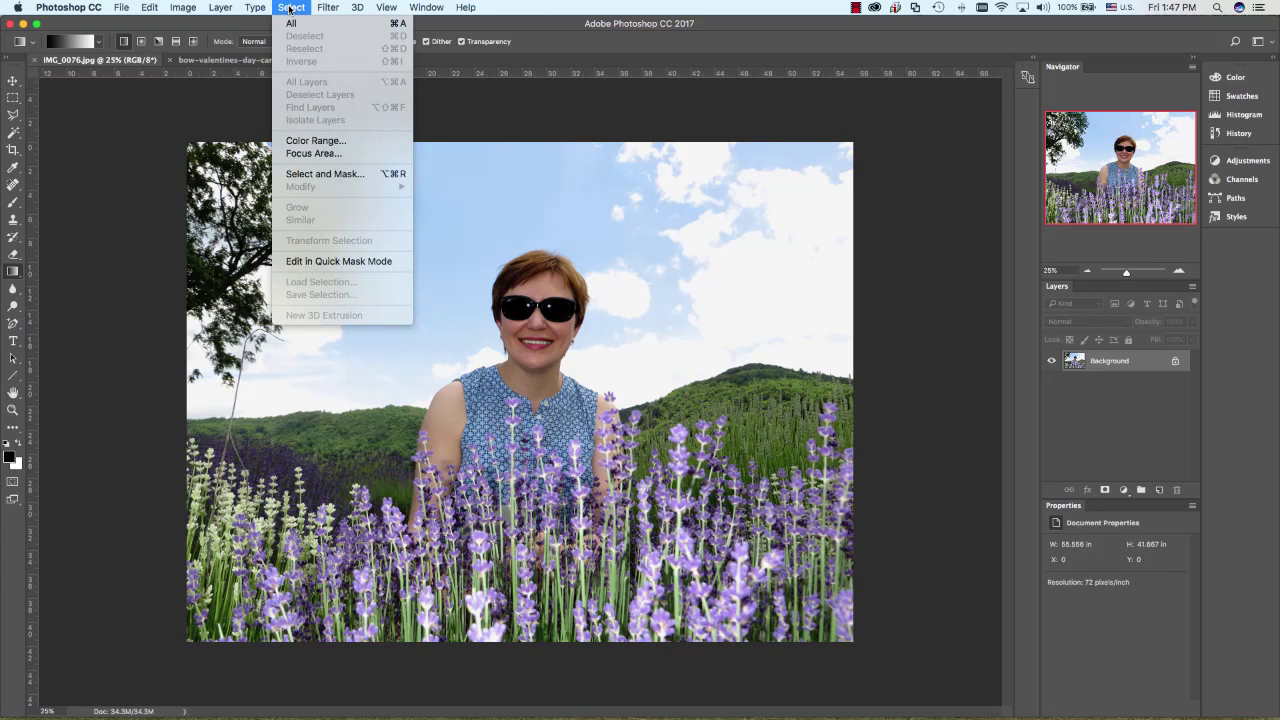
{"action": "left_click", "coordinate": [291, 22]}
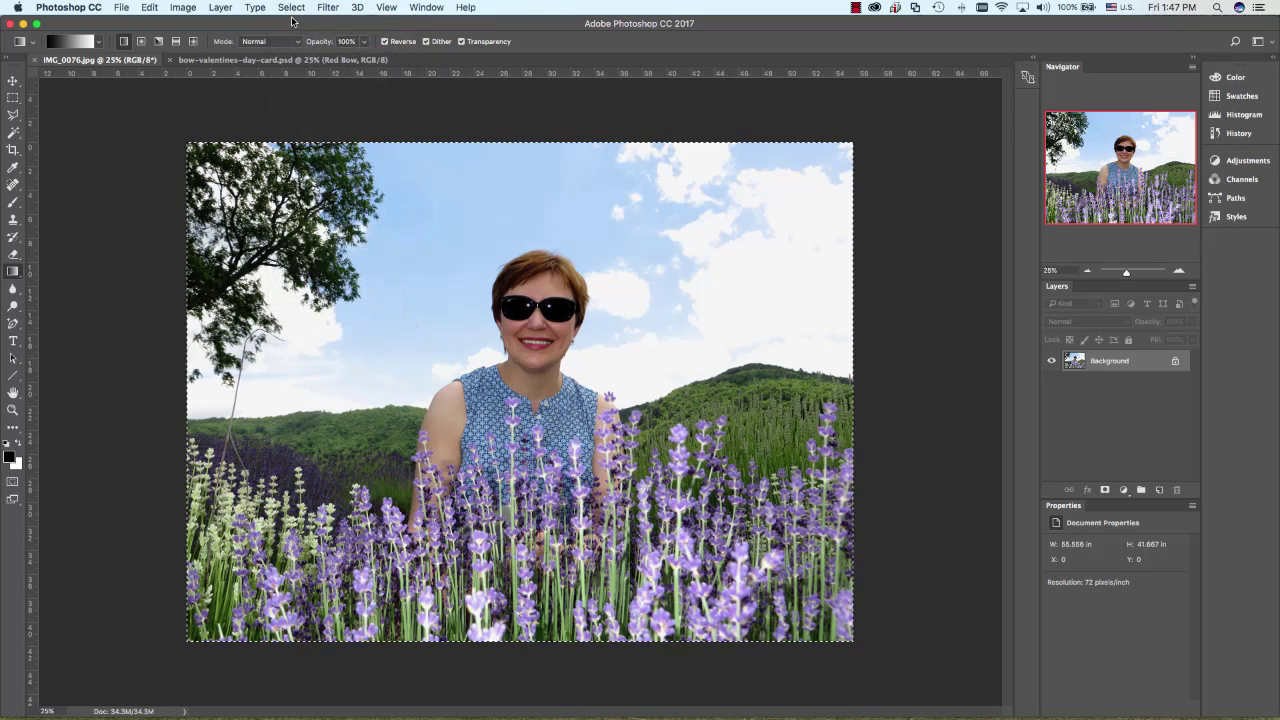
{"action": "left_click", "coordinate": [148, 7]}
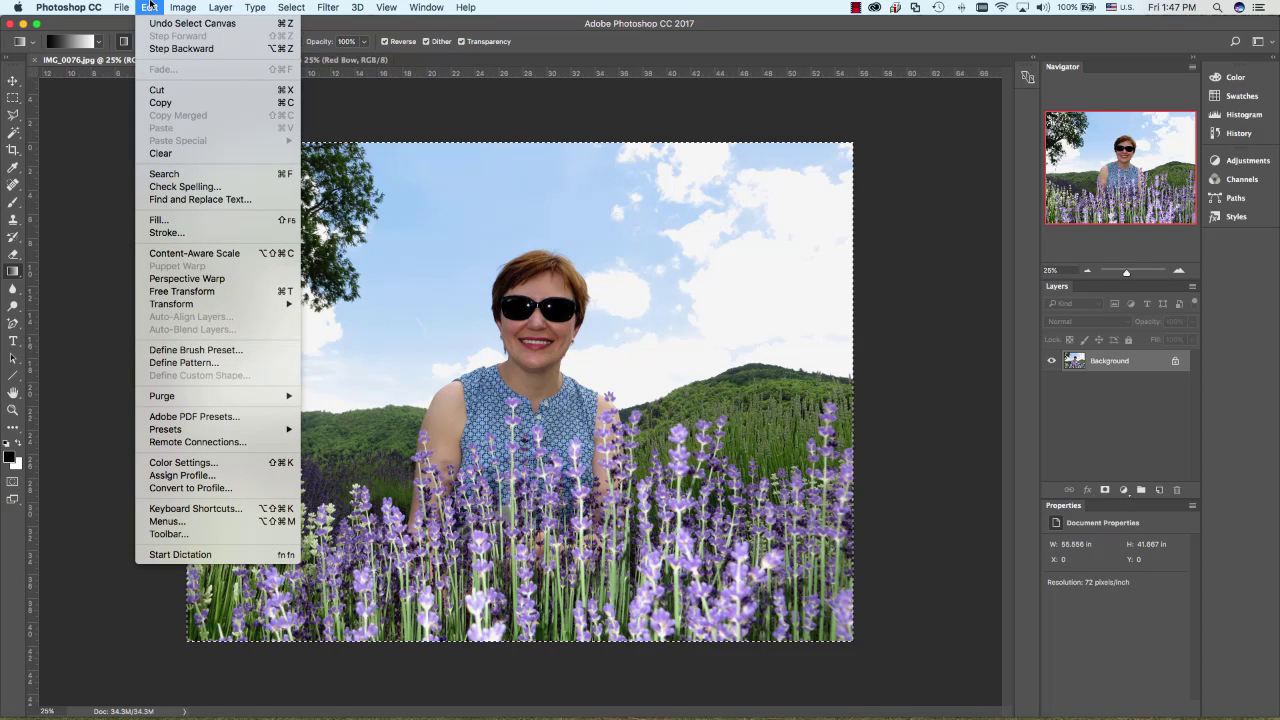
{"action": "left_click", "coordinate": [148, 7]}
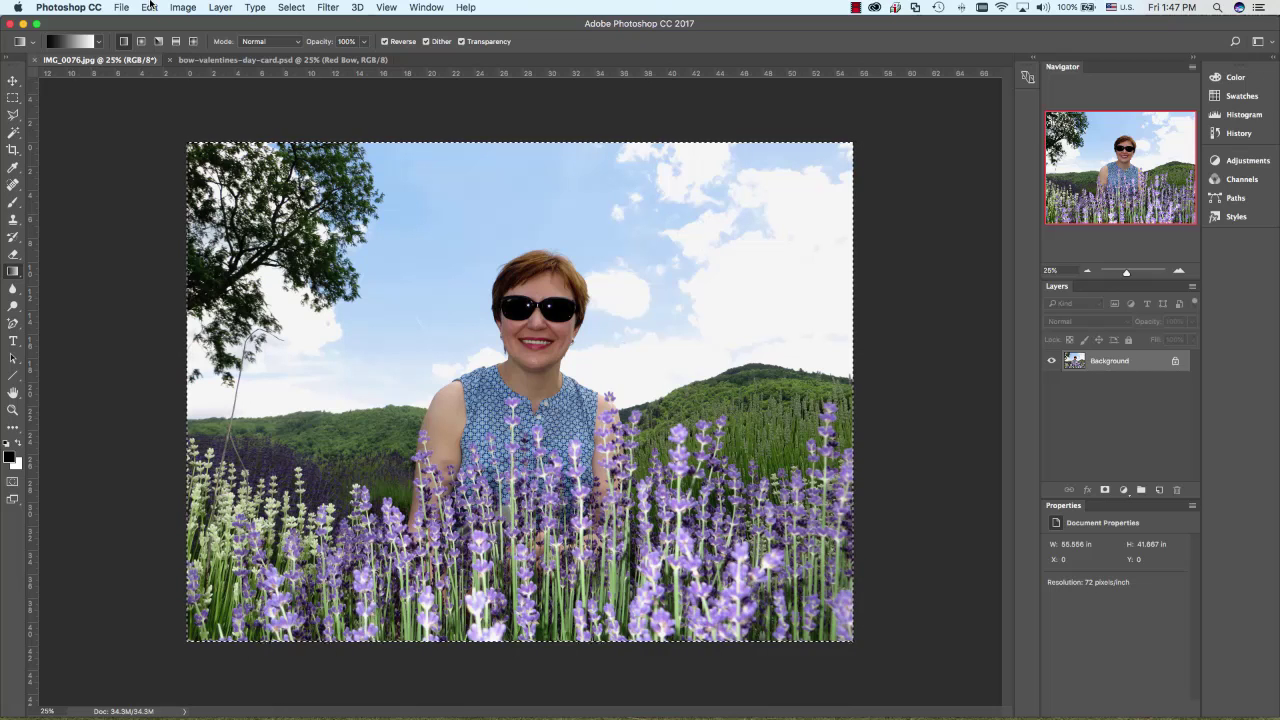
{"action": "left_click", "coordinate": [291, 7]}
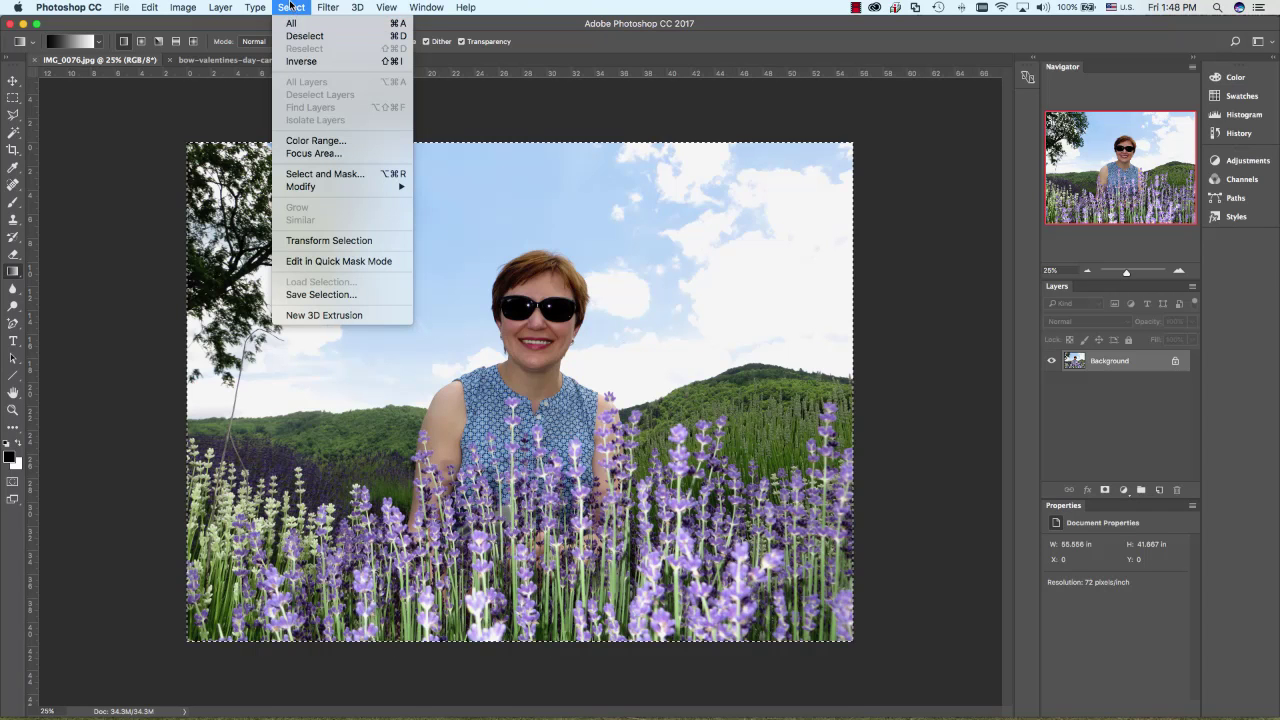
{"action": "left_click", "coordinate": [290, 7]}
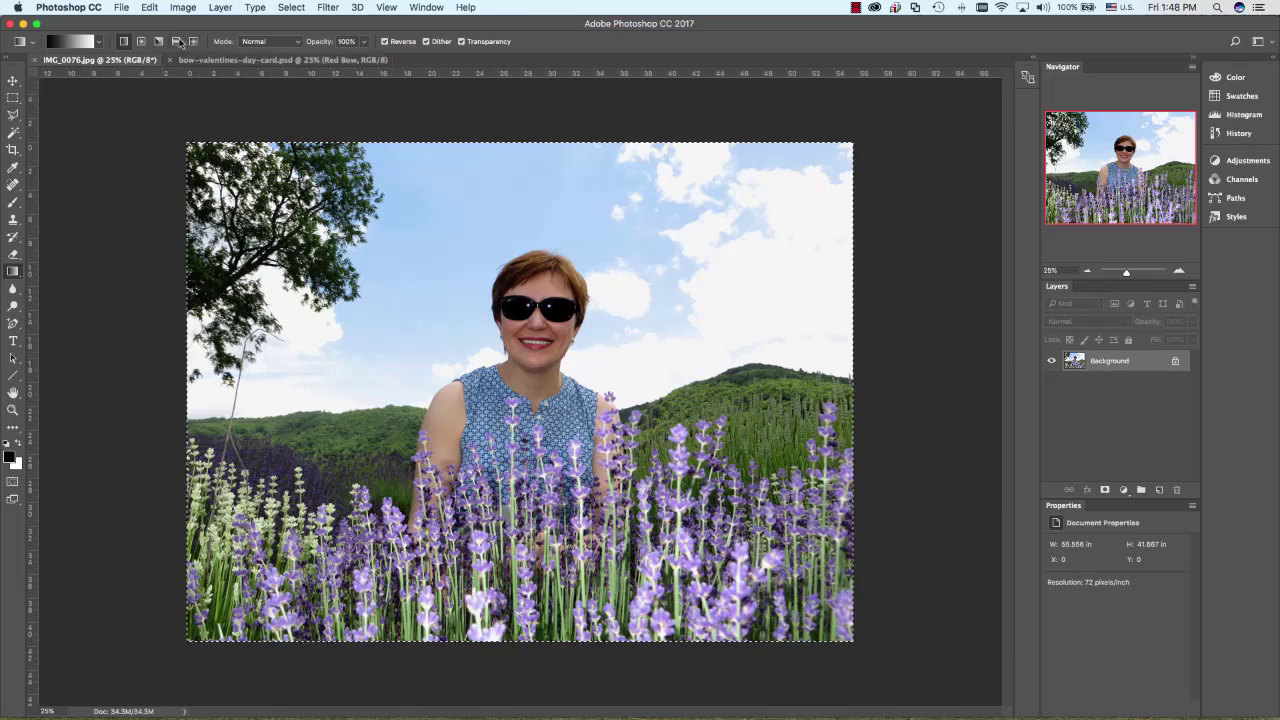
{"action": "left_click", "coordinate": [148, 8]}
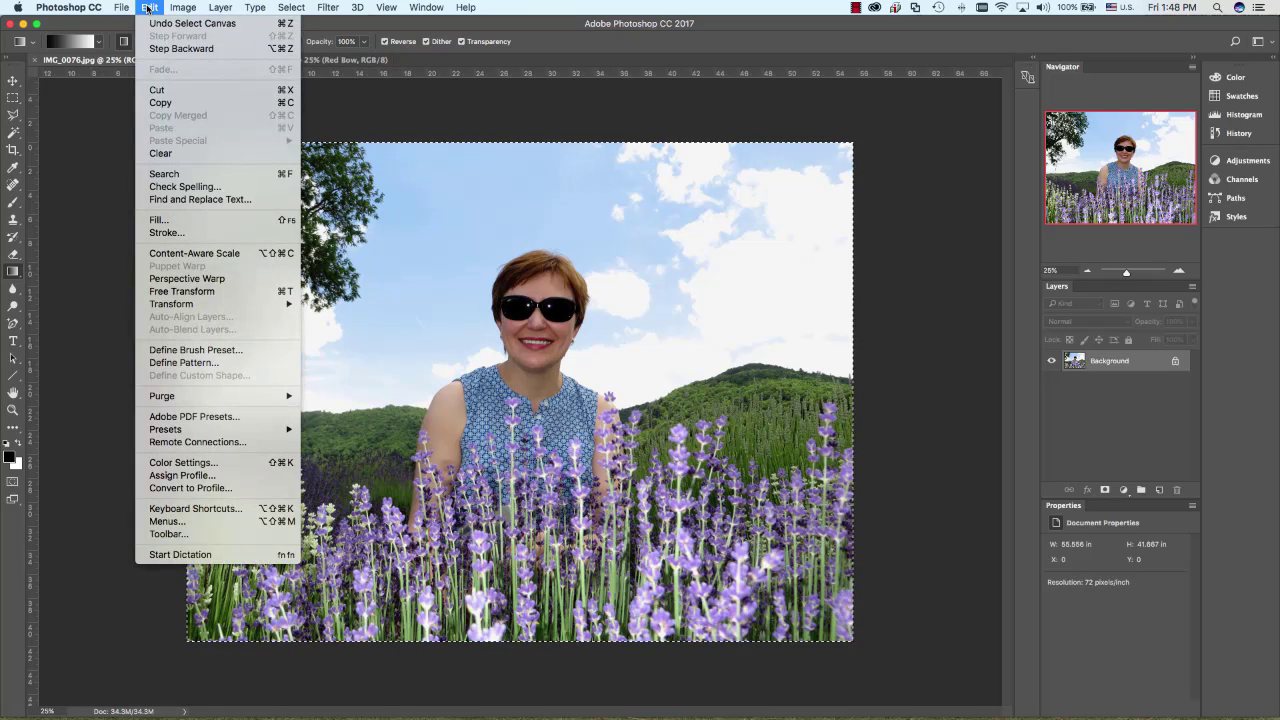
{"action": "left_click", "coordinate": [171, 103]}
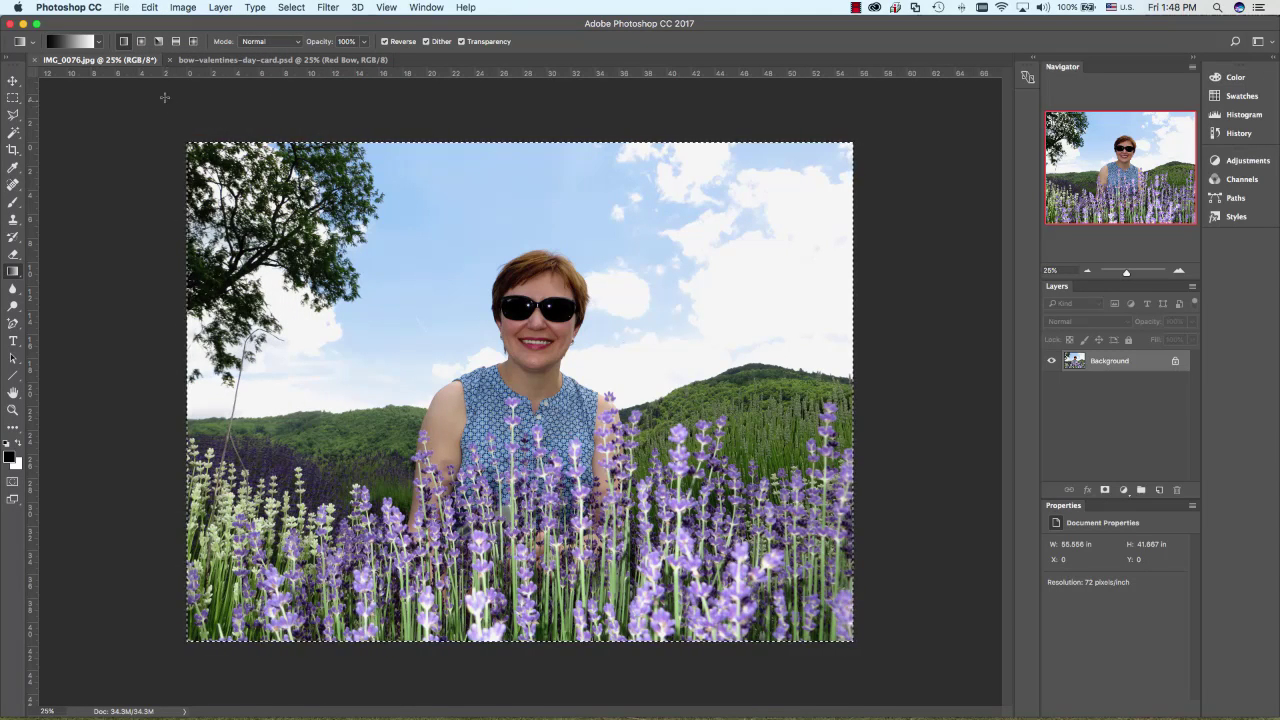
Switch to the bow card document and briefly hide, then reshow, the Valentine Card layer.
{"action": "left_click", "coordinate": [221, 62]}
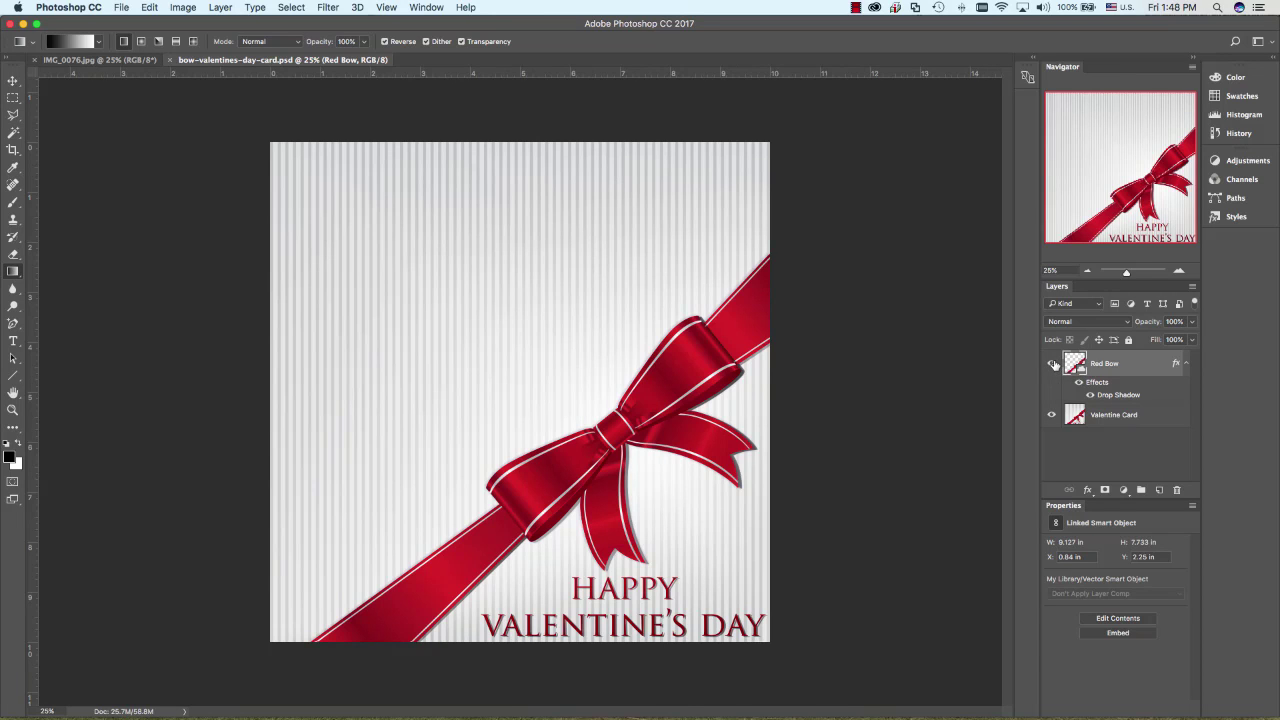
{"action": "left_click", "coordinate": [1052, 417]}
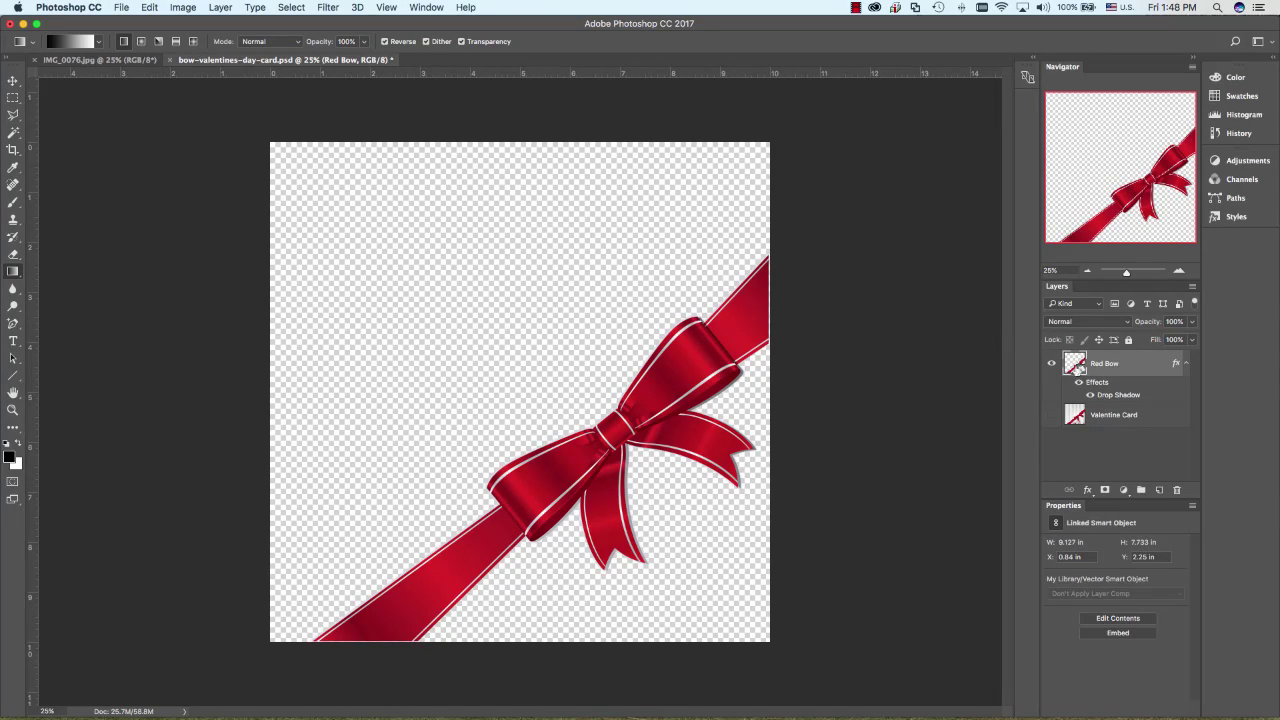
{"action": "left_click", "coordinate": [1052, 415]}
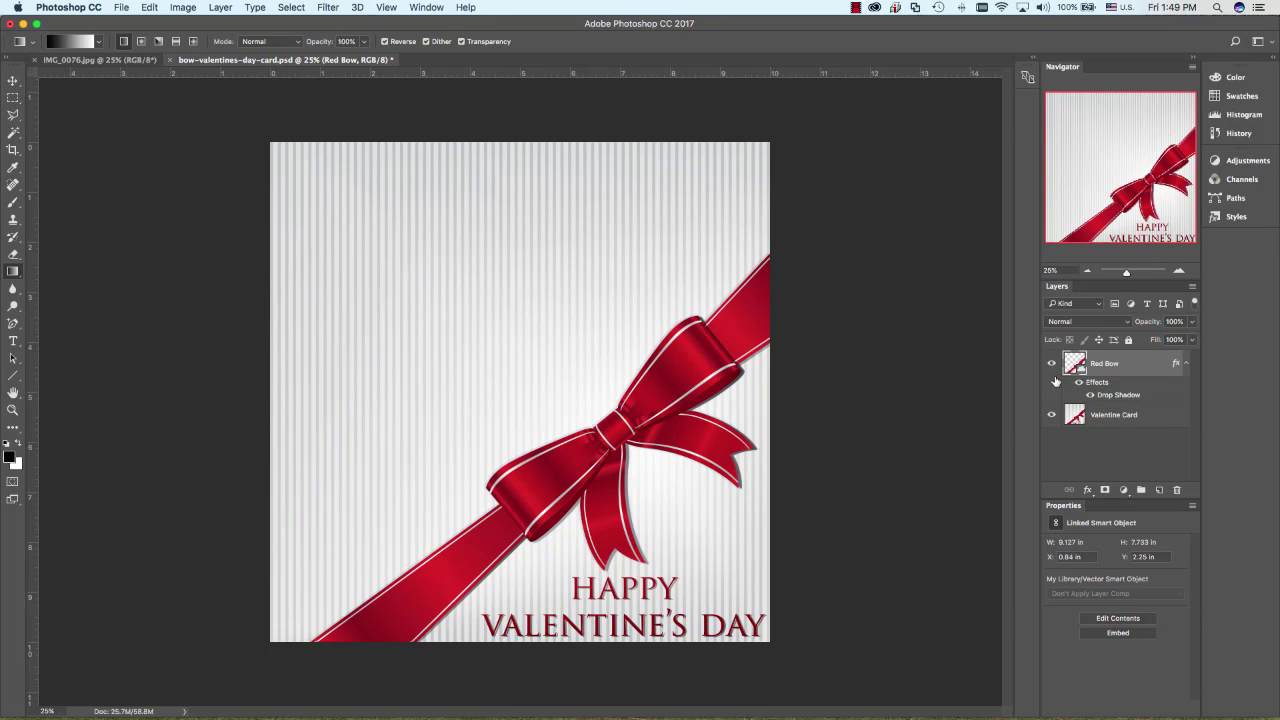
{"action": "left_click", "coordinate": [147, 8]}
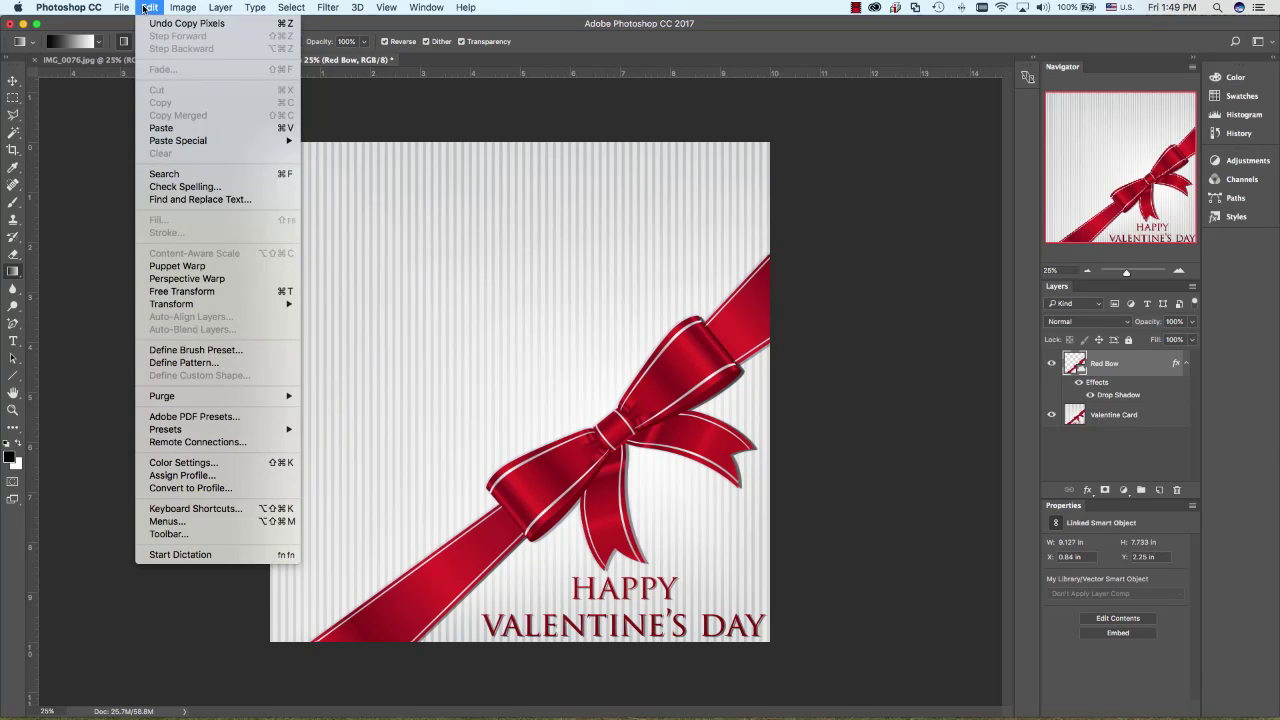
Paste the lavender photo as Layer 1 and shift it left with the Move tool.
{"action": "left_click", "coordinate": [161, 128]}
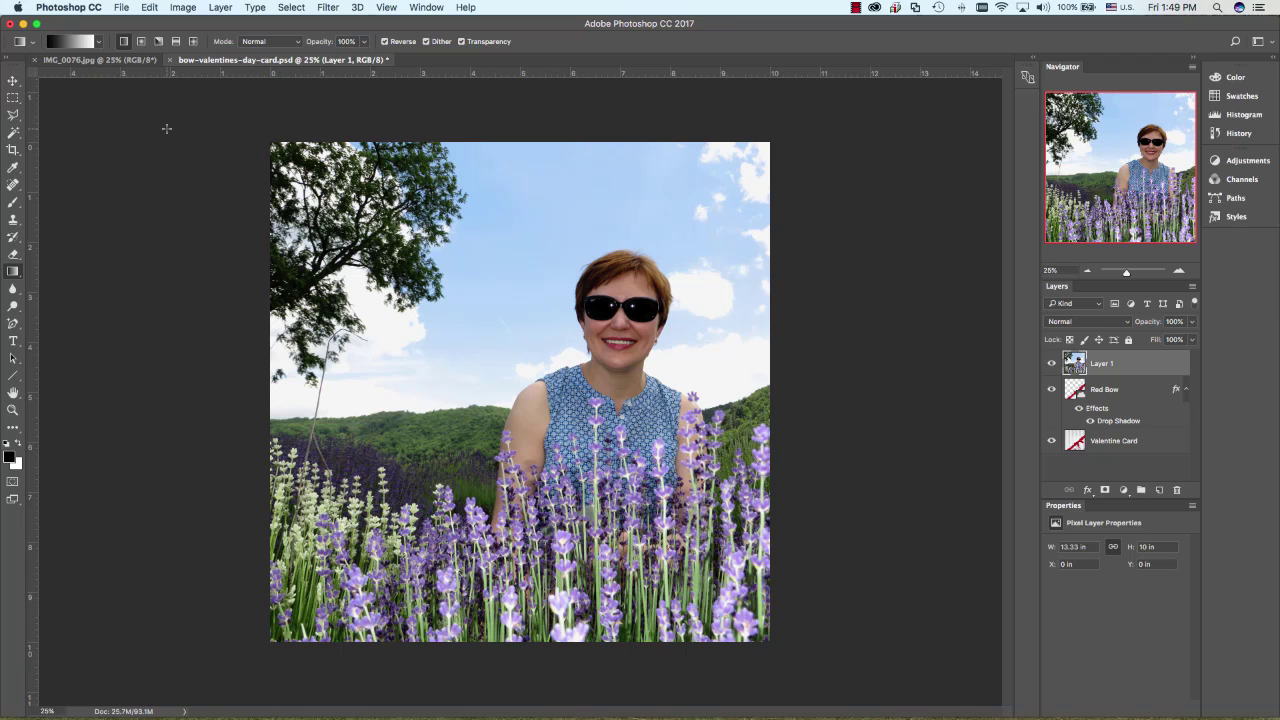
{"action": "left_click", "coordinate": [13, 81]}
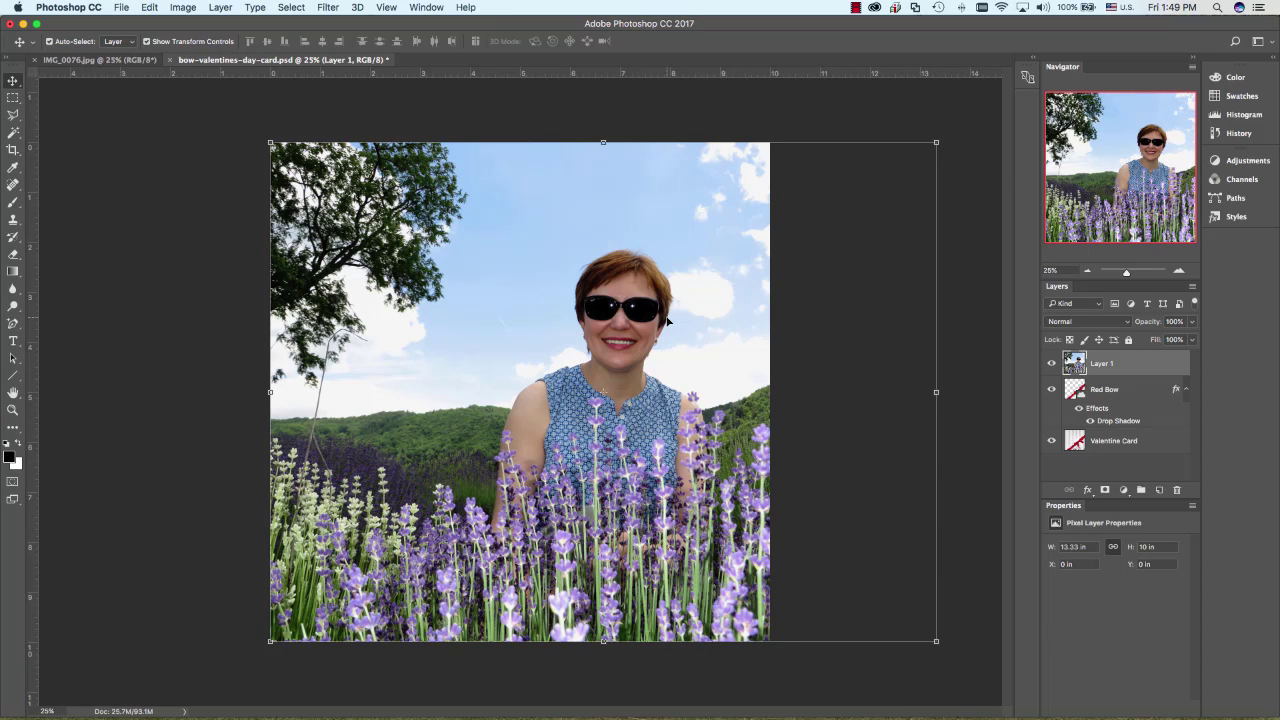
{"action": "left_click_drag", "start_coordinate": [668, 320], "coordinate": [502, 320]}
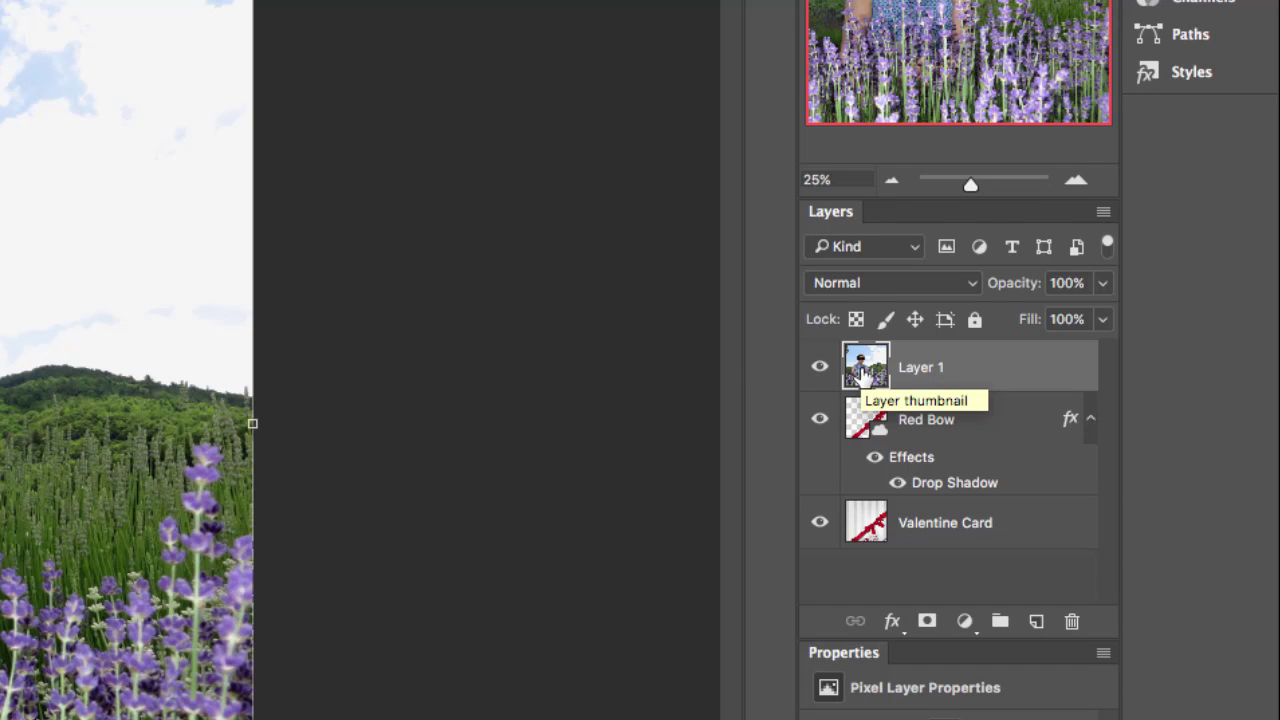
Rename Layer 1 to the person's first name.
{"action": "double_click", "coordinate": [916, 370]}
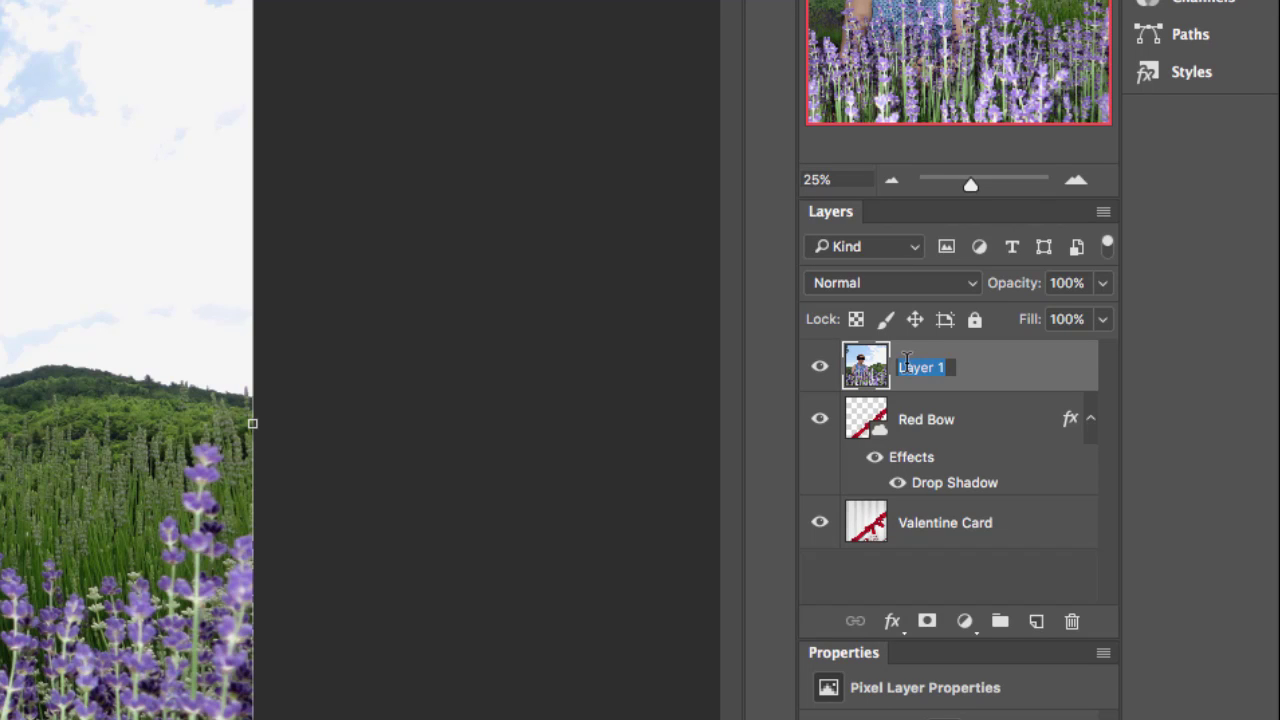
{"action": "type", "text": "Olga"}
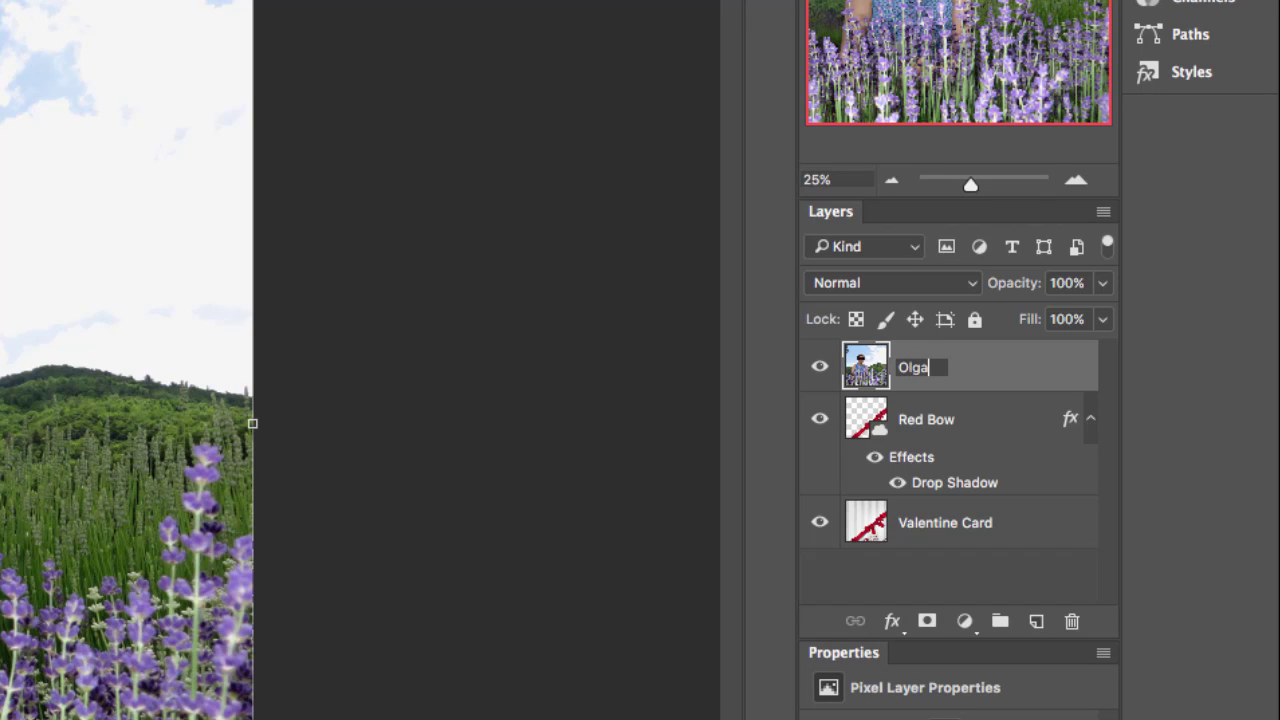
{"action": "key", "text": "Return"}
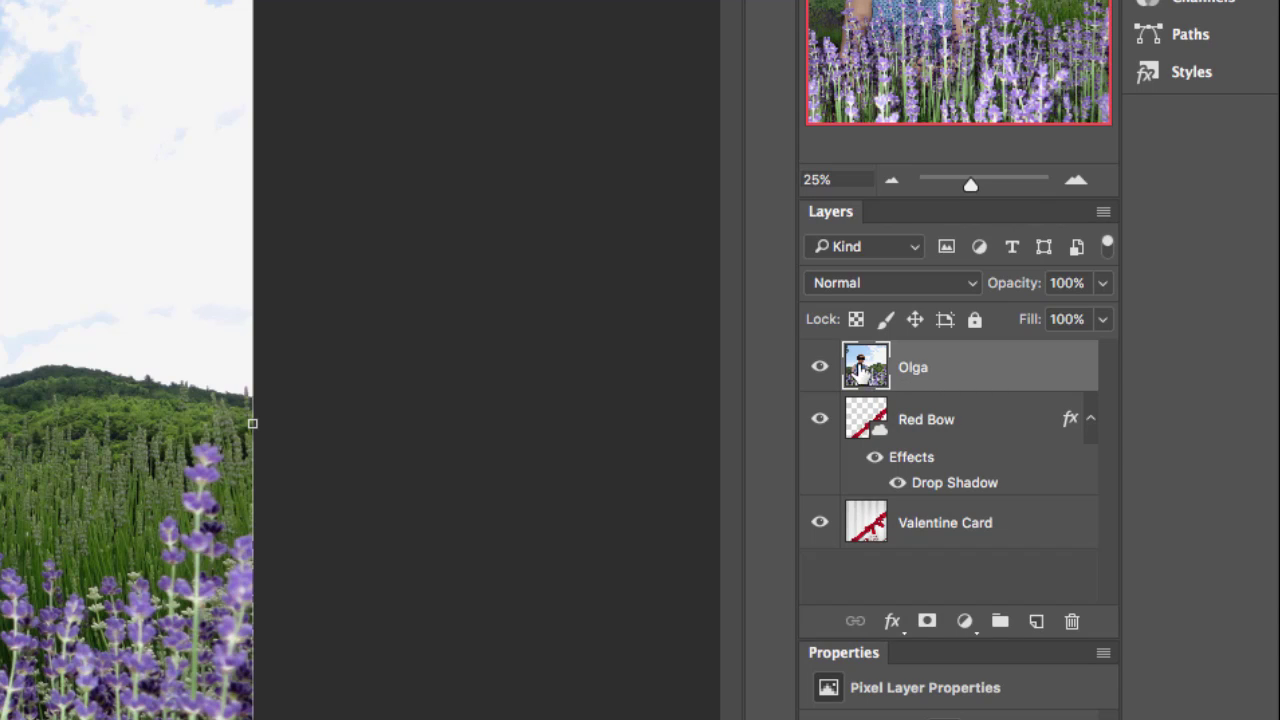
Move the photo layer below Valentine Card and hide Valentine Card to reveal the lavenders.
{"action": "left_click", "coordinate": [860, 368]}
{"action": "left_click_drag", "start_coordinate": [860, 368], "coordinate": [860, 550]}
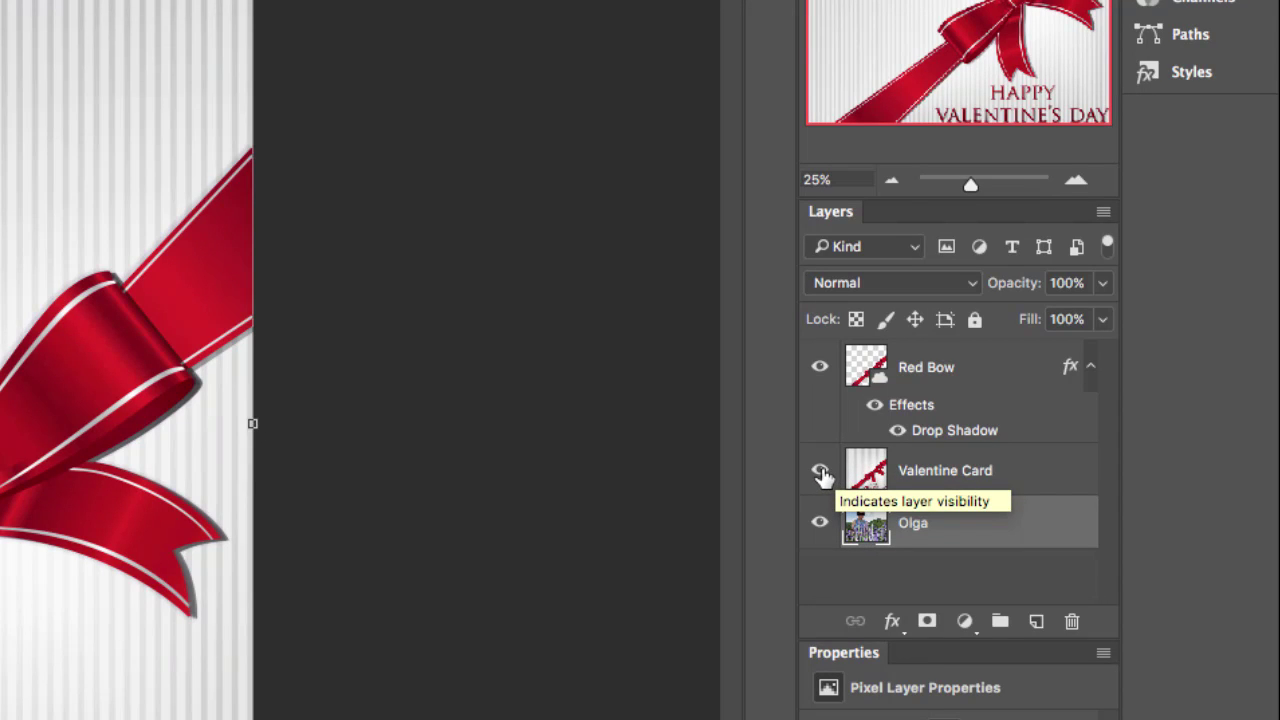
{"action": "left_click", "coordinate": [820, 472]}
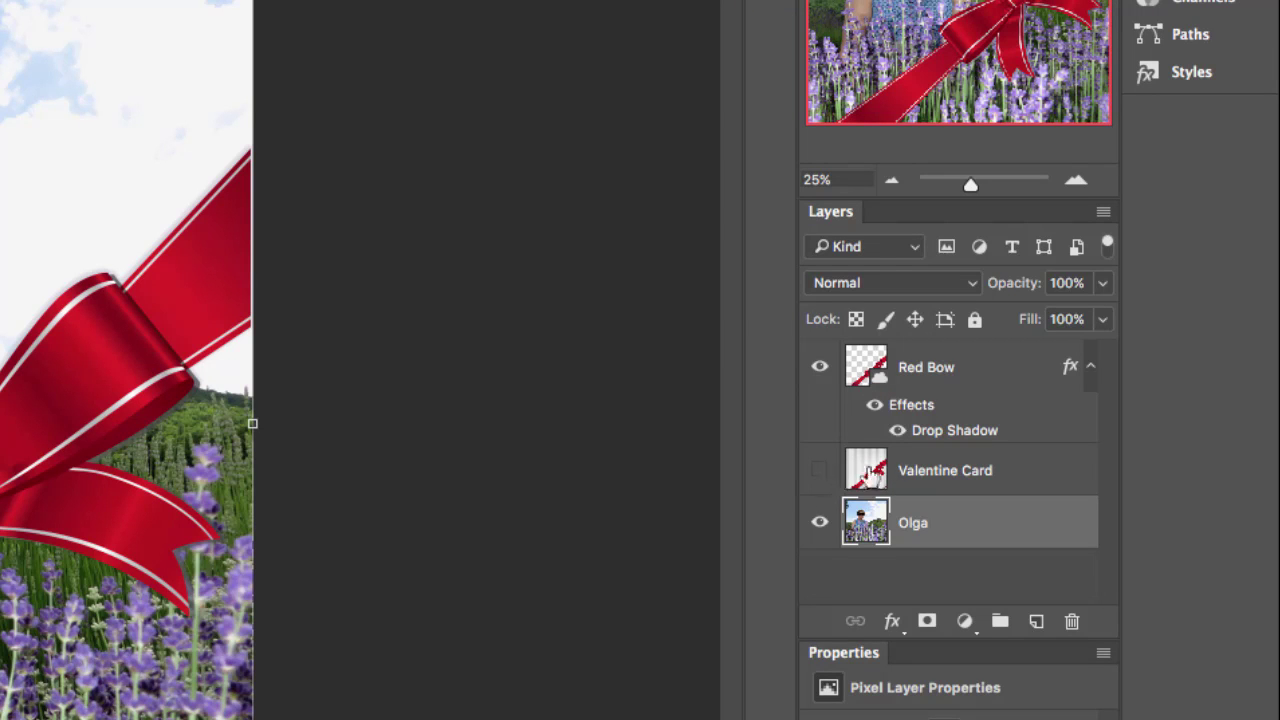
Turn the Valentine Card layer back on so its striped background covers the photo.
{"action": "left_click", "coordinate": [819, 472]}
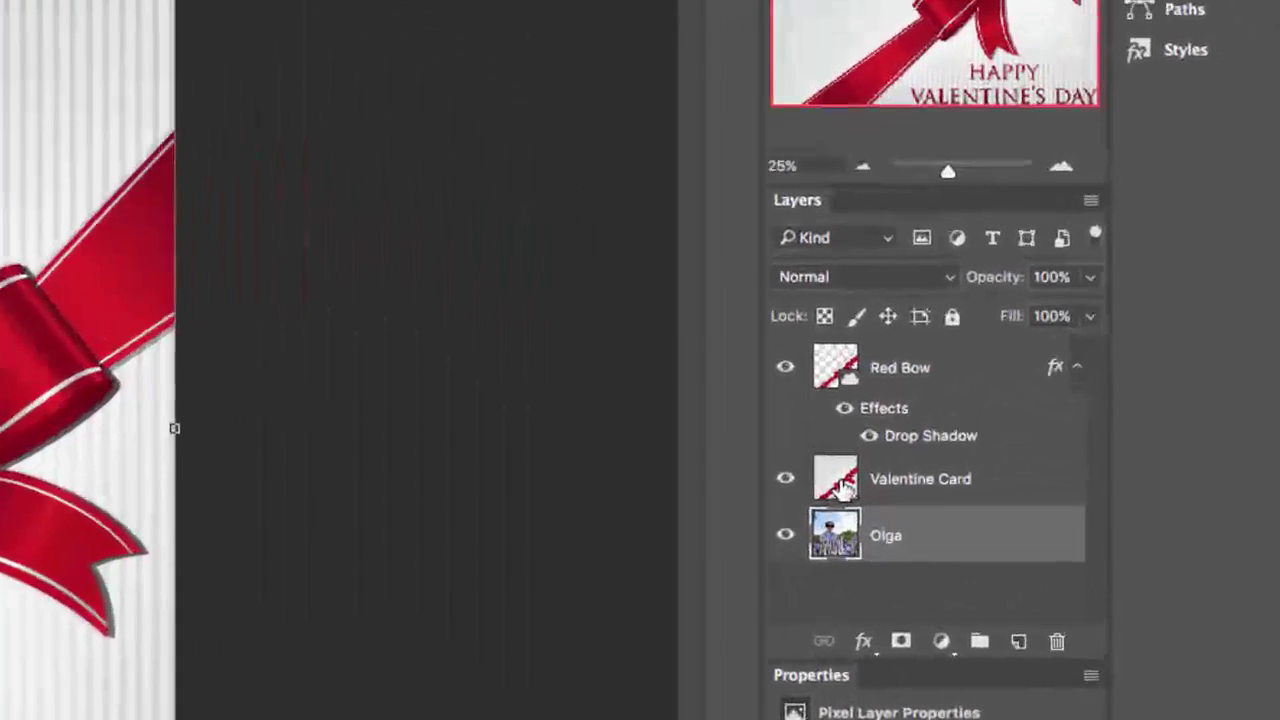
Select the Valentine Card layer and attach a blank white layer mask to it.
{"action": "left_click", "coordinate": [937, 493]}
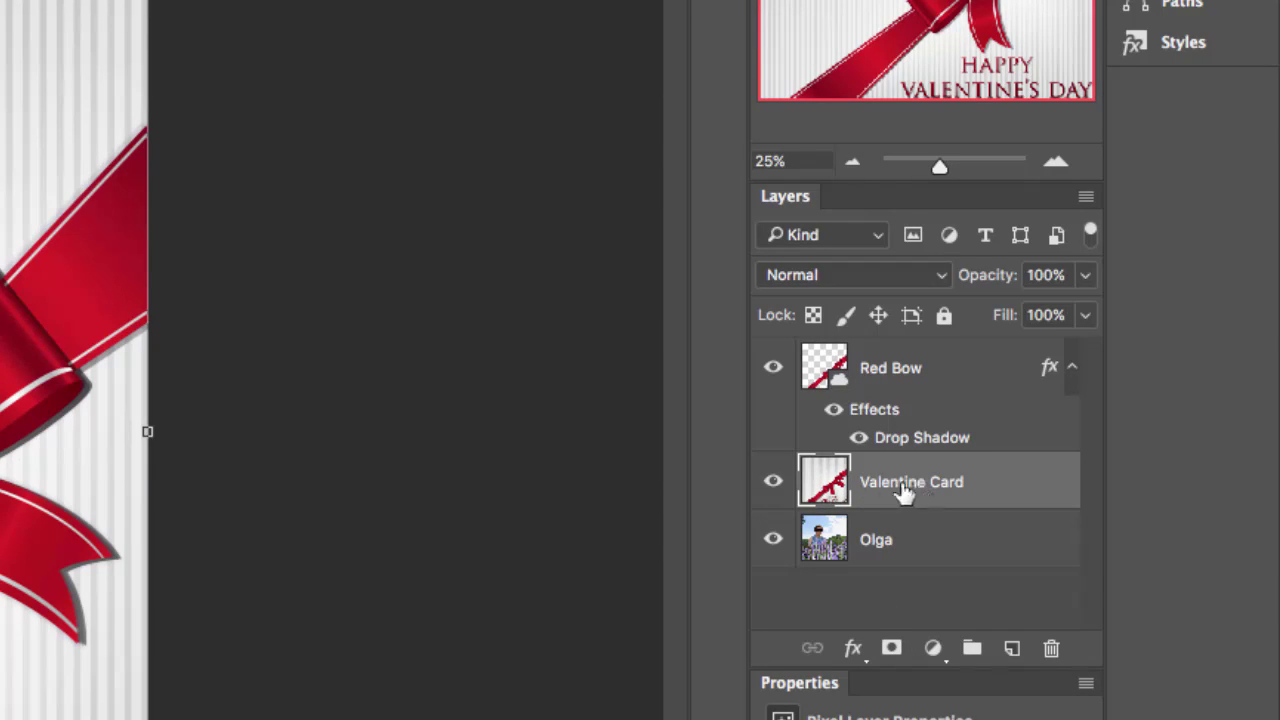
{"action": "left_click", "coordinate": [891, 650]}
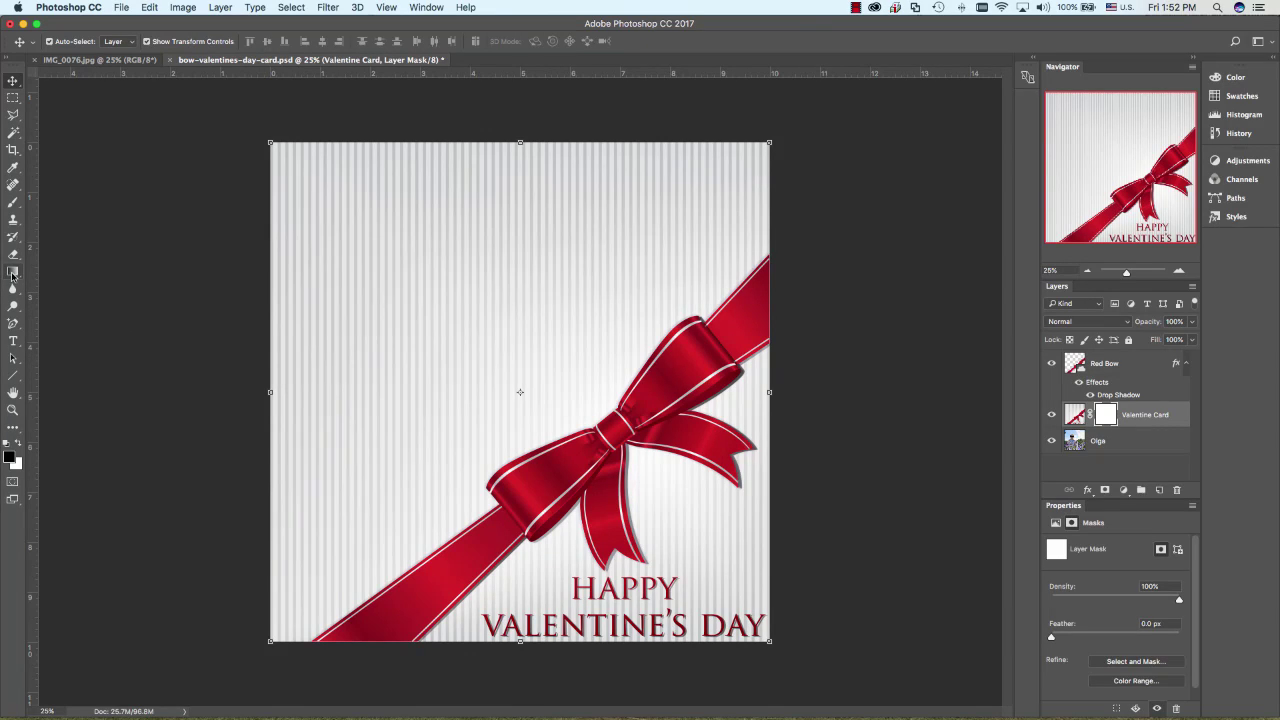
Choose the Gradient tool with a black-to-white preset in Linear style.
{"action": "left_click", "coordinate": [13, 272]}
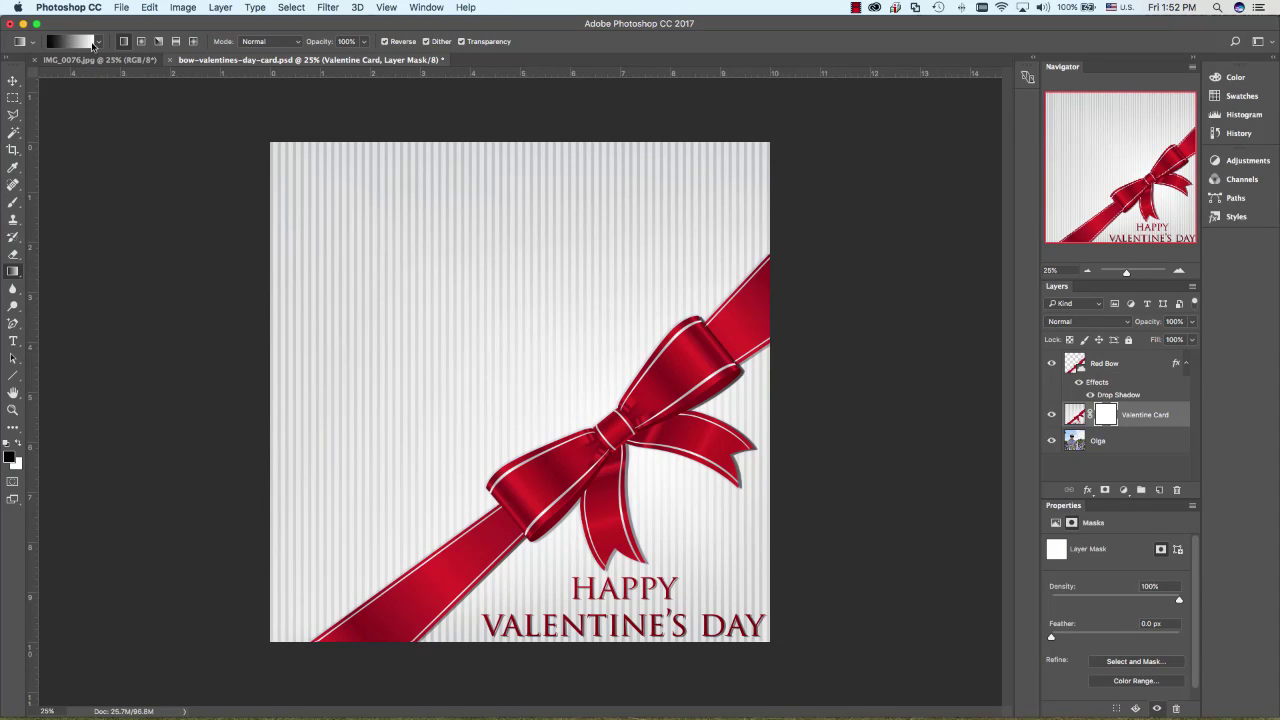
{"action": "left_click", "coordinate": [98, 42]}
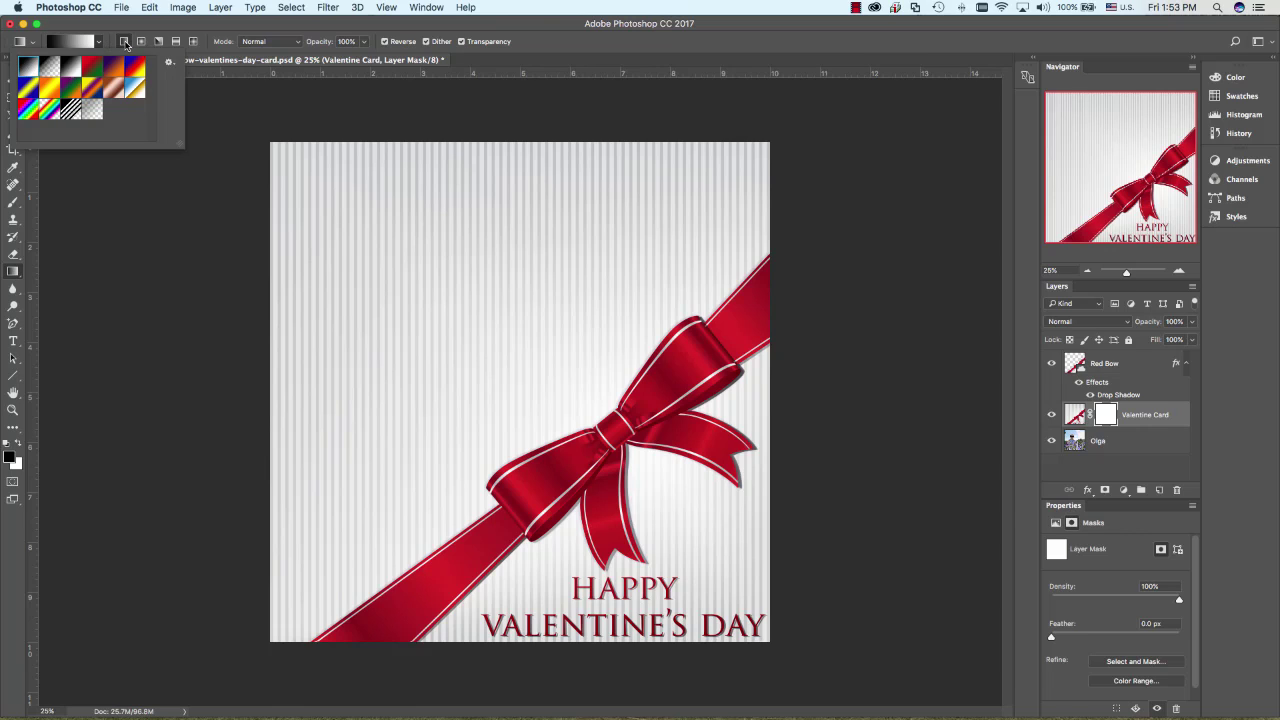
{"action": "left_click", "coordinate": [124, 43]}
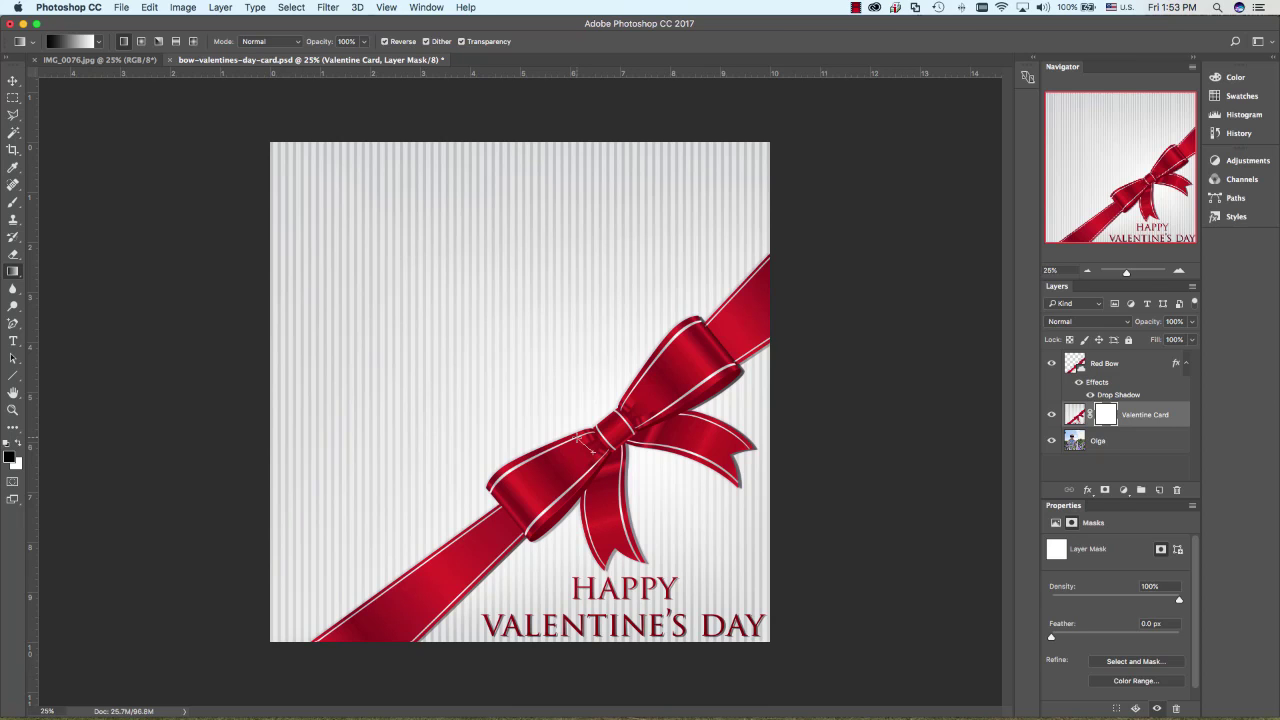
Drag a diagonal gradient on the mask to reveal the lavender photo upper left.
{"action": "left_click_drag", "start_coordinate": [572, 430], "coordinate": [578, 437]}
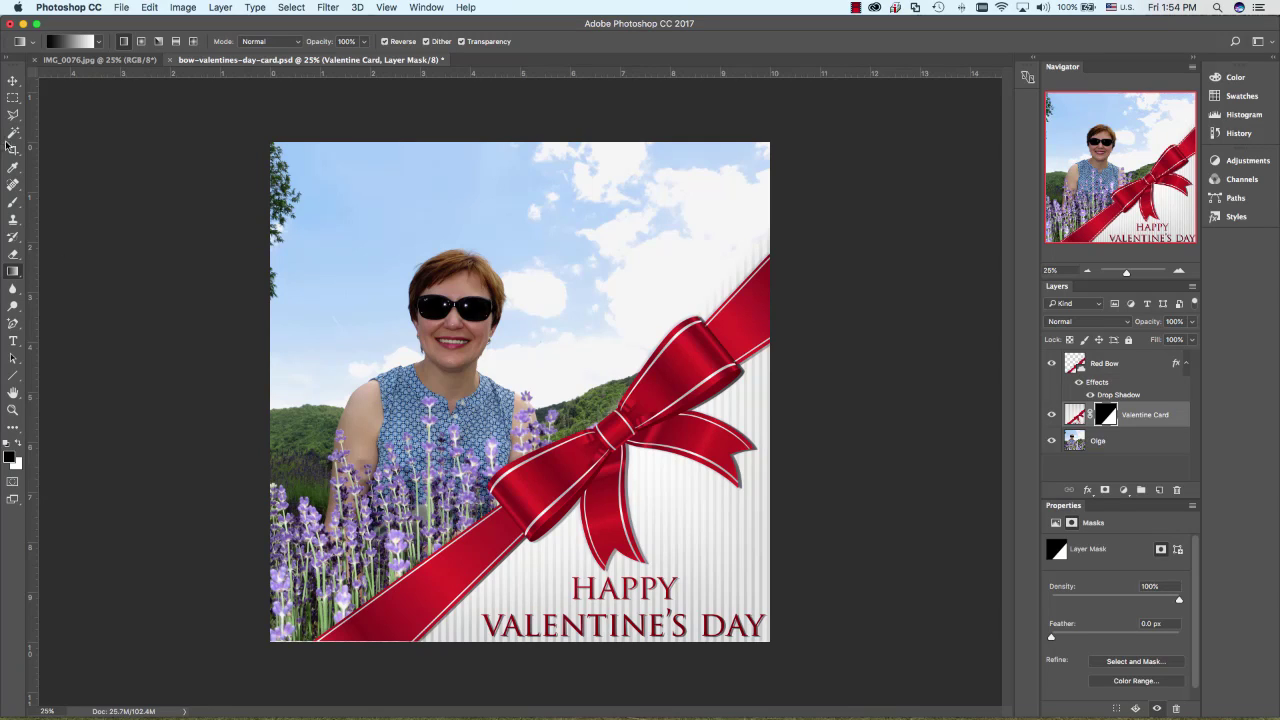
Pick a soft round 150 px brush and target the Valentine Card layer mask.
{"action": "left_click", "coordinate": [13, 205]}
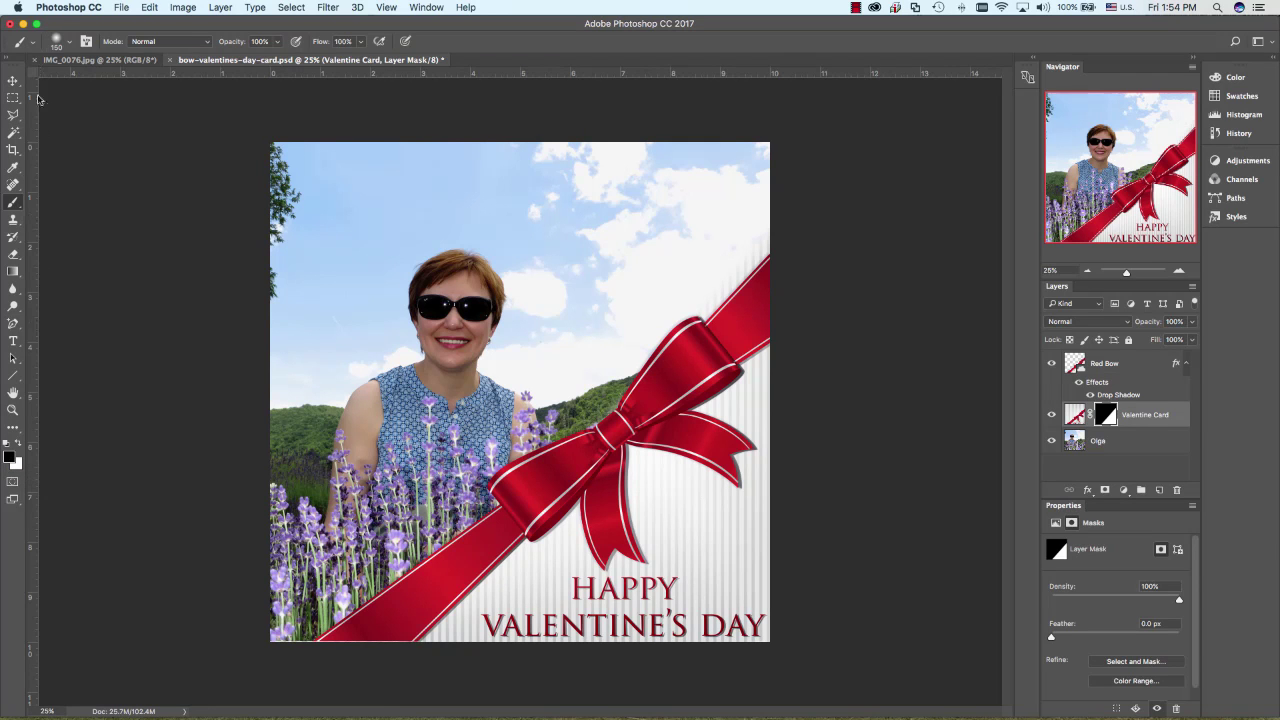
{"action": "left_click", "coordinate": [68, 44]}
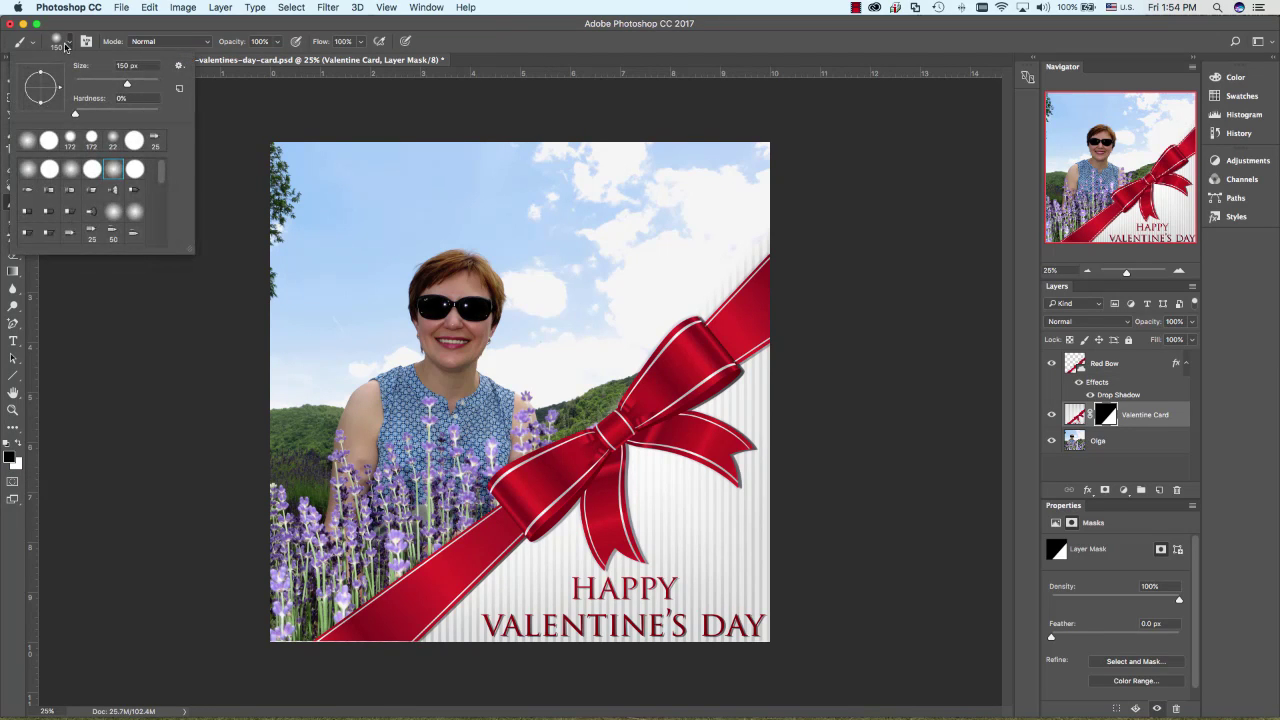
{"action": "left_click", "coordinate": [111, 170]}
{"action": "left_click", "coordinate": [1106, 416]}
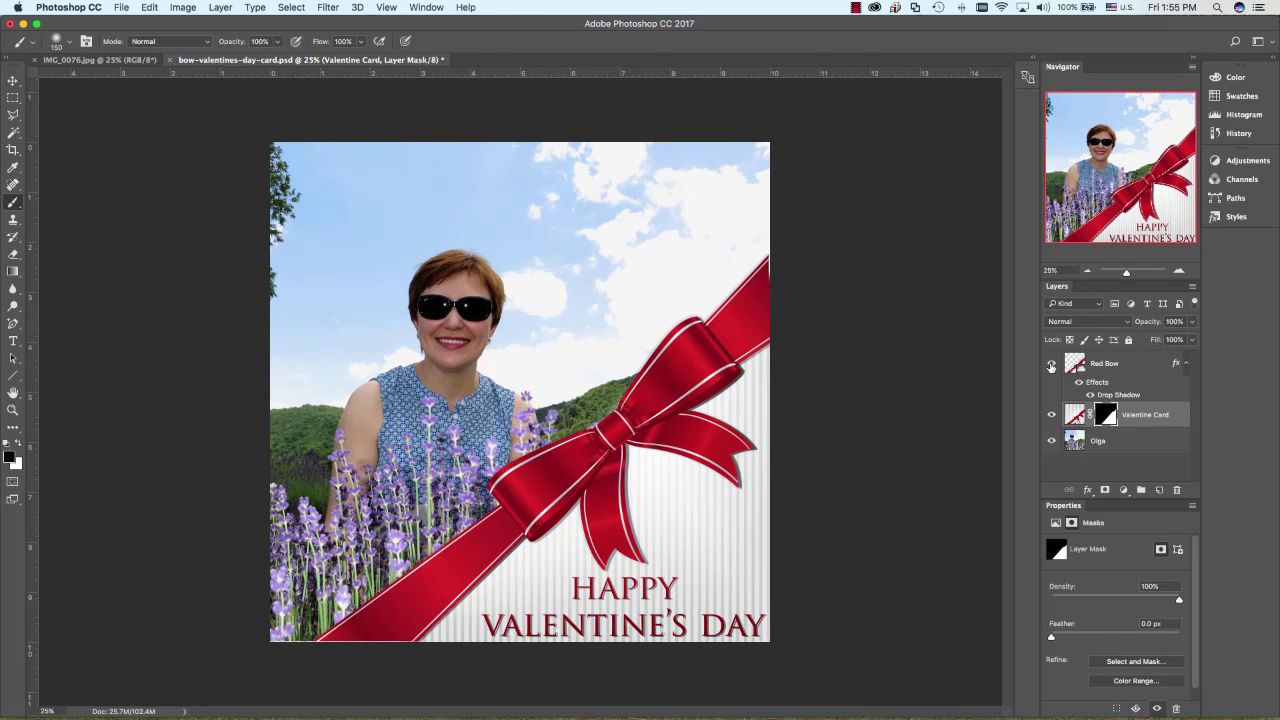
{"action": "left_click", "coordinate": [1051, 365]}
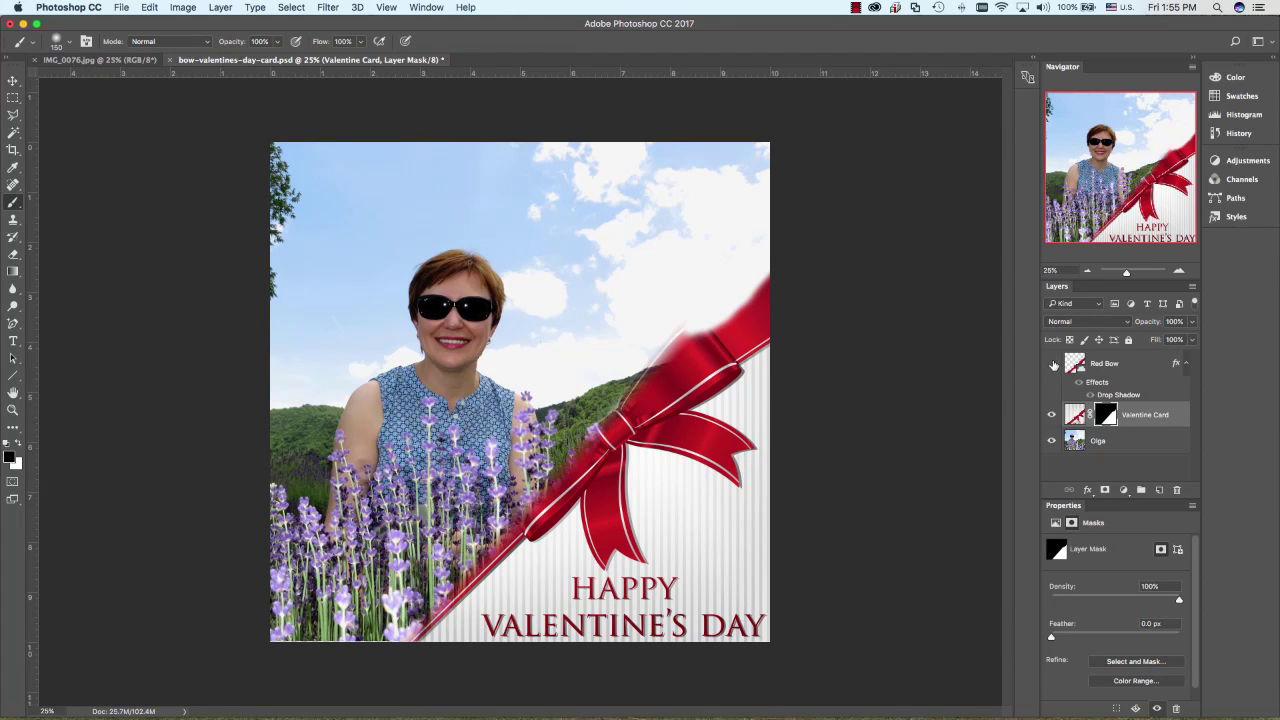
{"action": "left_click", "coordinate": [1052, 364]}
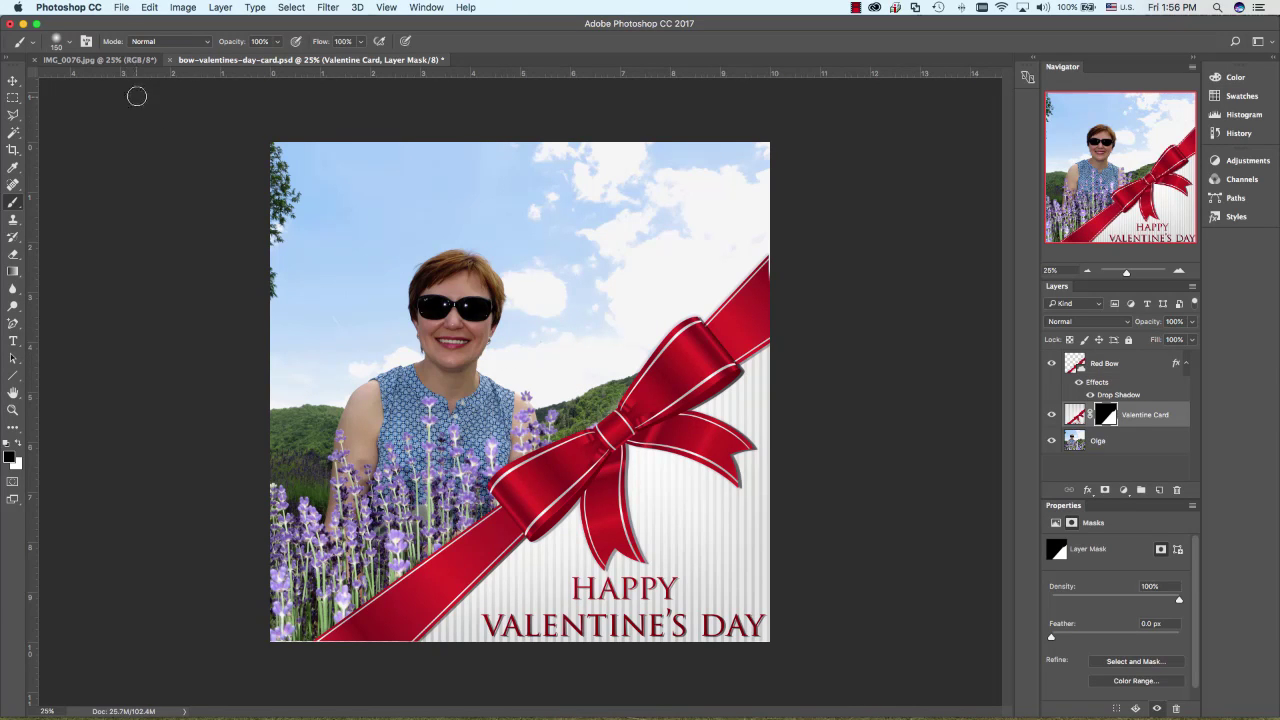
Save As the person's name plus -valentines-day-card.psd, Photoshop format, on the Desktop.
{"action": "left_click", "coordinate": [119, 8]}
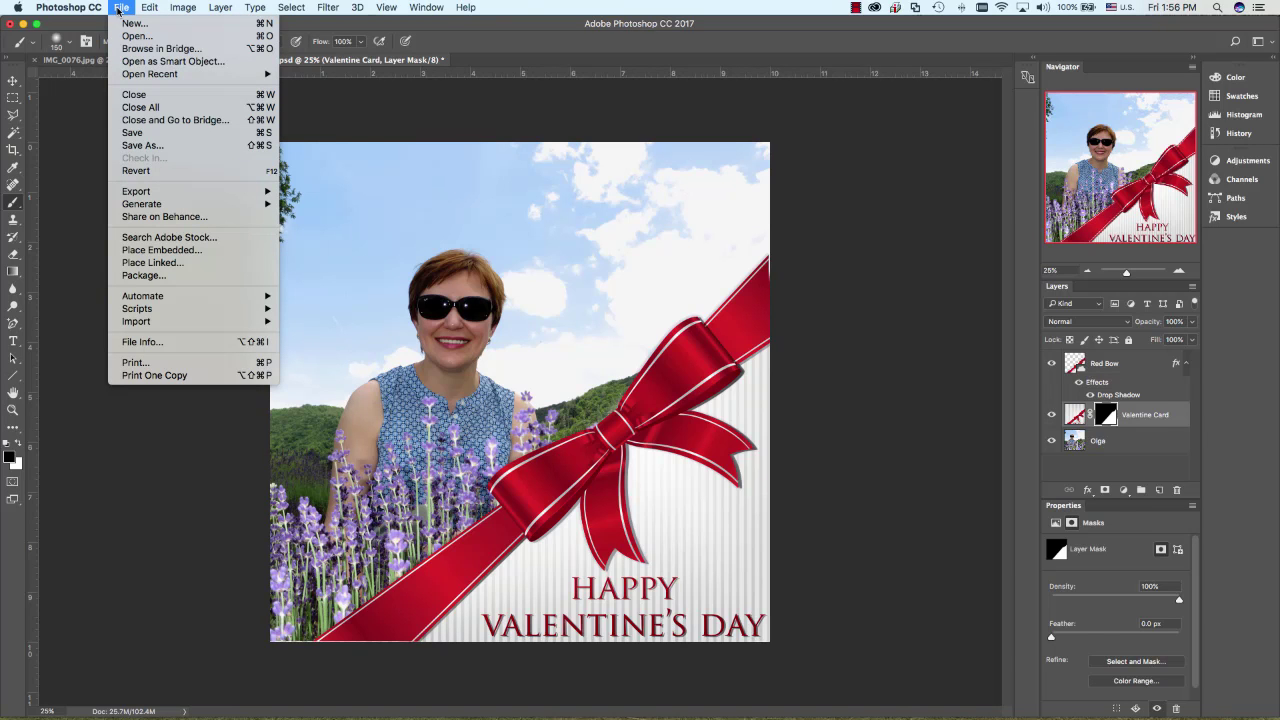
{"action": "left_click", "coordinate": [153, 146]}
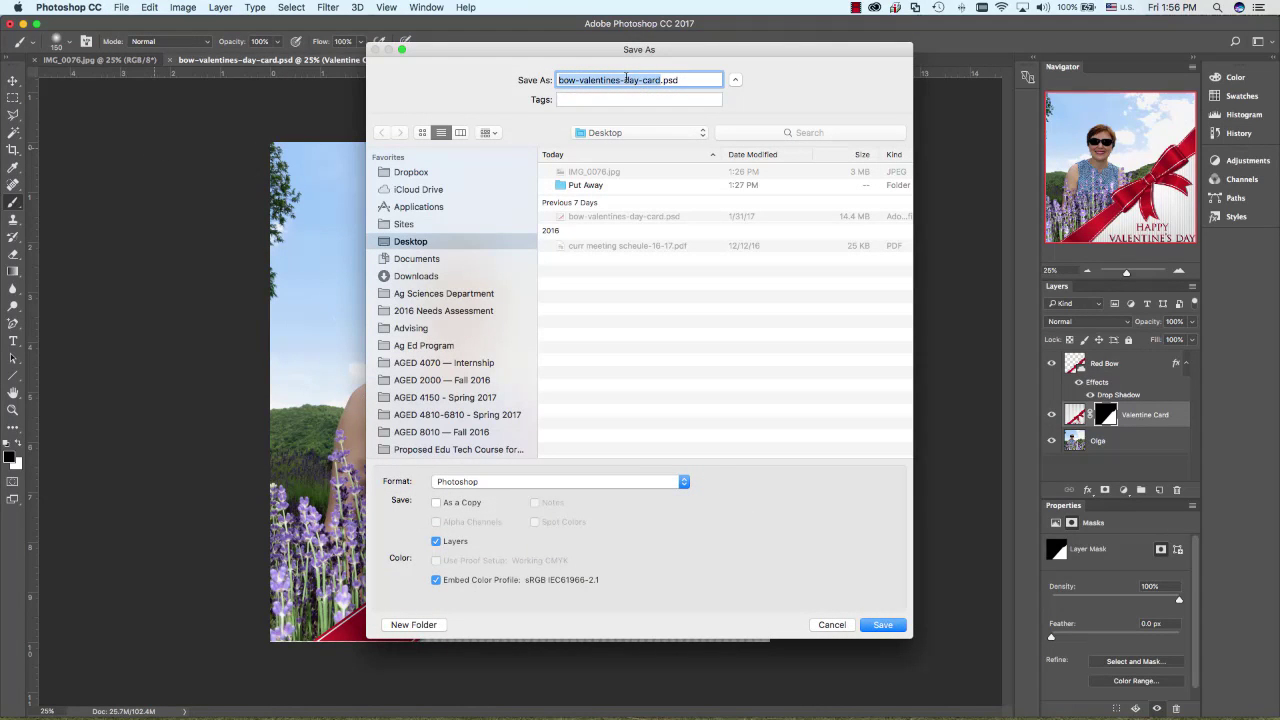
{"action": "left_click", "coordinate": [573, 79]}
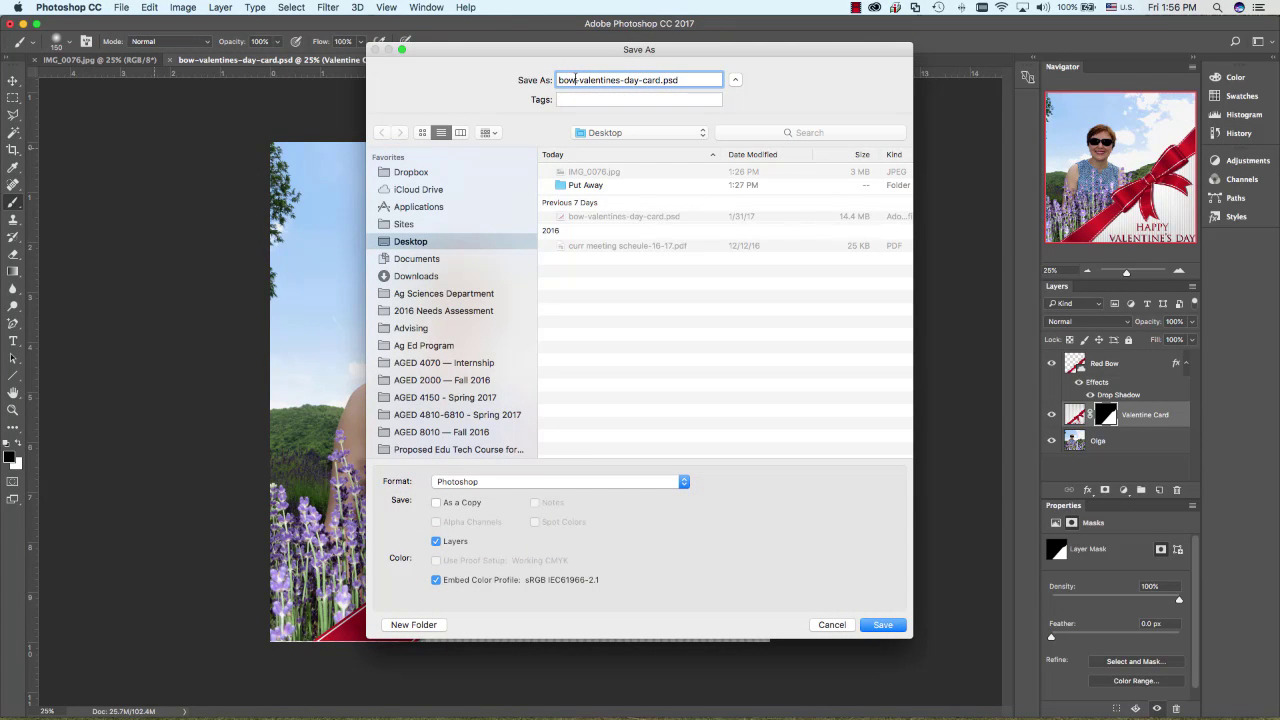
{"action": "left_click_drag", "start_coordinate": [573, 79], "coordinate": [418, 80]}
{"action": "type", "text": "olga"}
{"action": "left_click", "coordinate": [879, 625]}
{"action": "left_click", "coordinate": [662, 483]}
{"action": "left_click", "coordinate": [663, 483]}
{"action": "left_click", "coordinate": [632, 488]}
{"action": "left_click", "coordinate": [632, 486]}
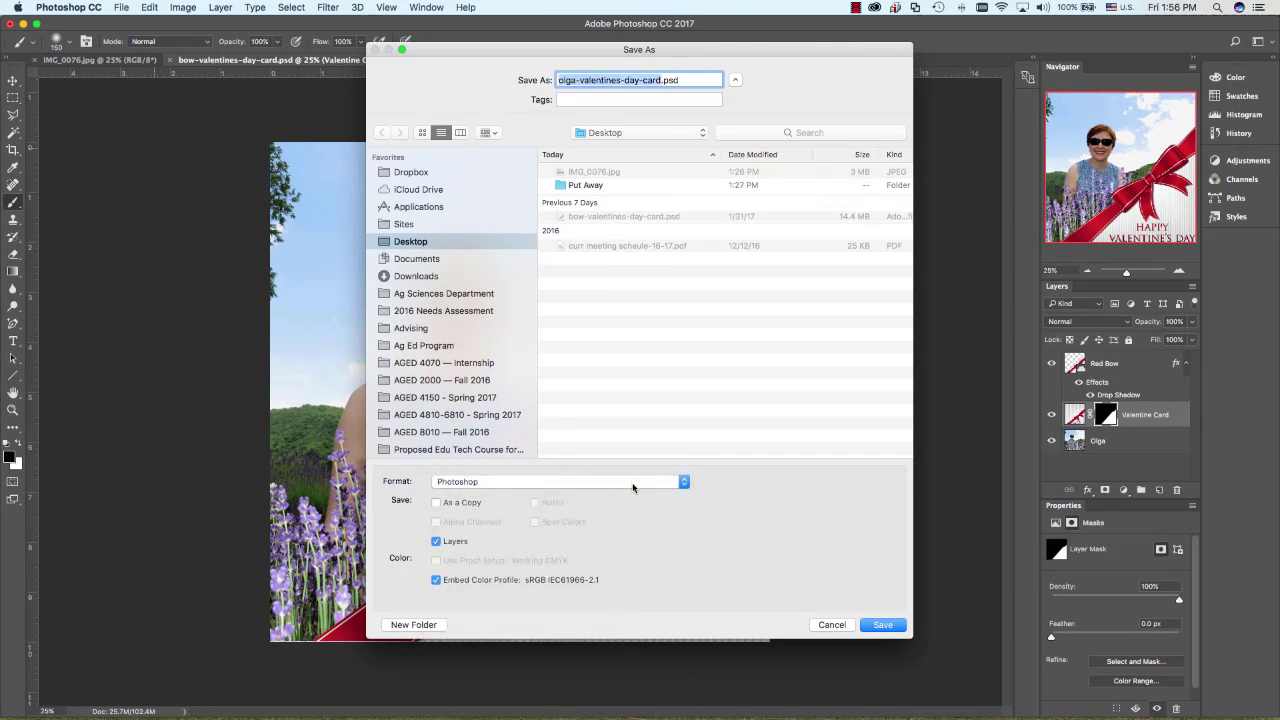
Save the layered PSD, confirming with Maximize Compatibility left on.
{"action": "left_click", "coordinate": [884, 625]}
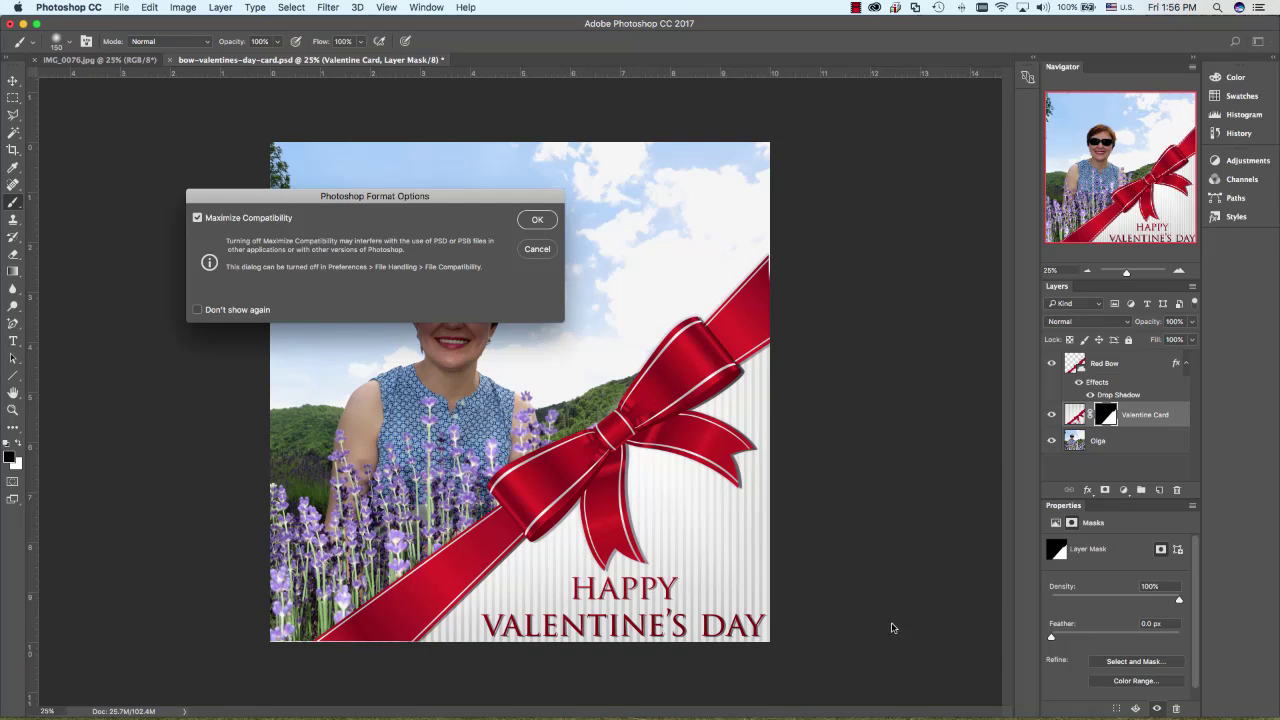
{"action": "left_click", "coordinate": [536, 221]}
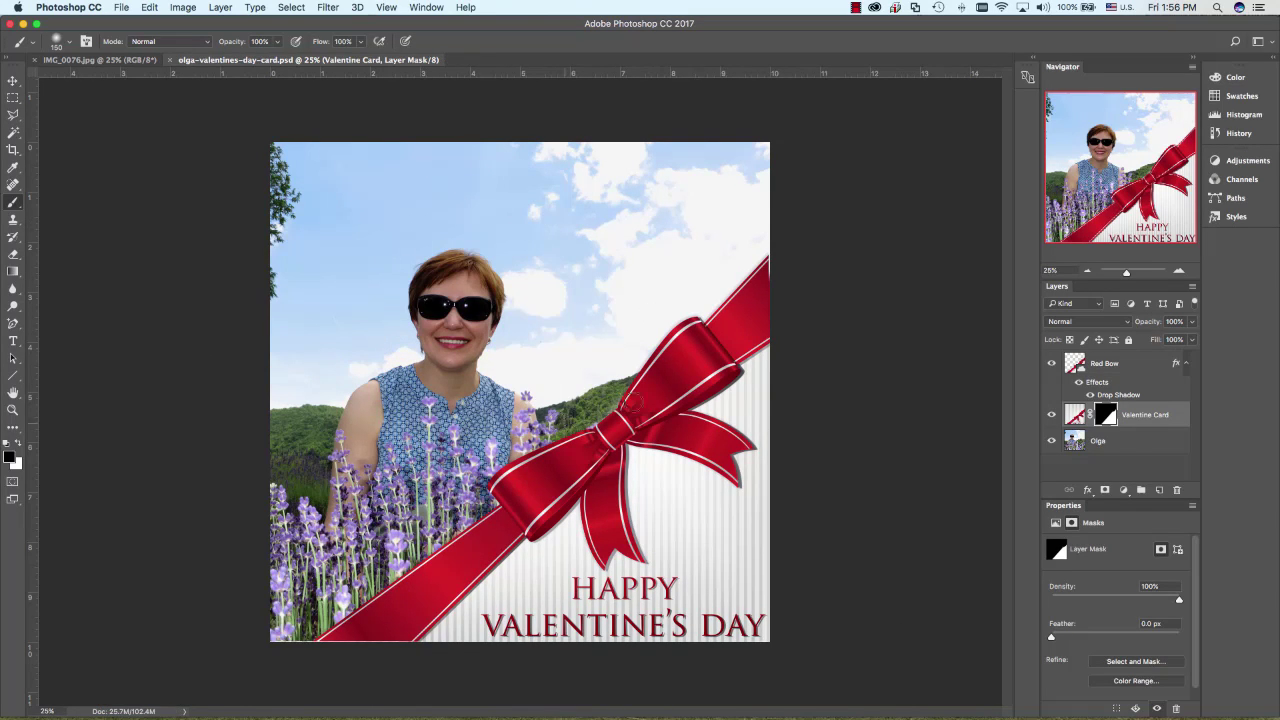